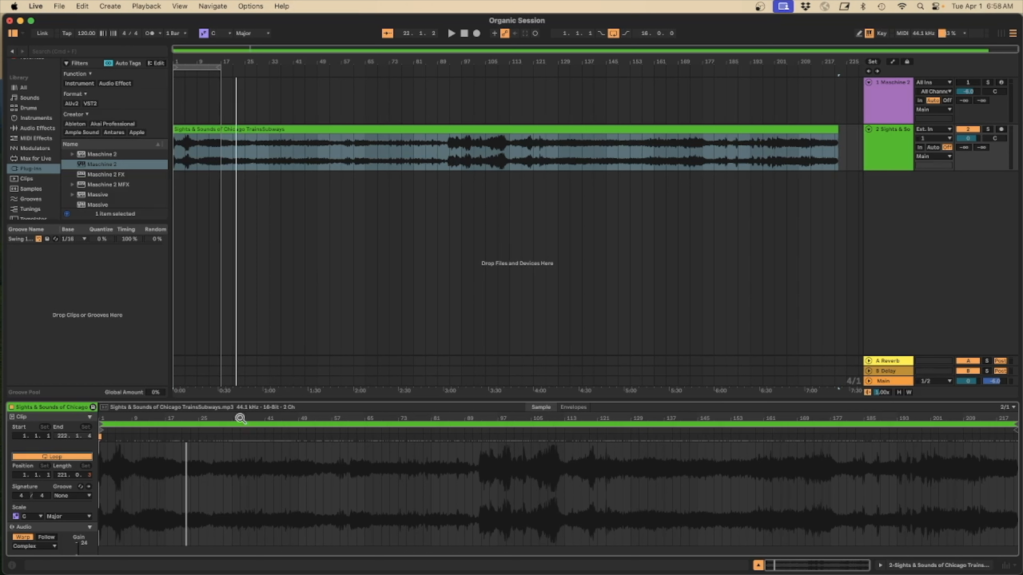
Set the train recording clip's loop length to 4 bars
{"action": "left_click_drag", "start_coordinate": [60, 474], "coordinate": [60, 508]}
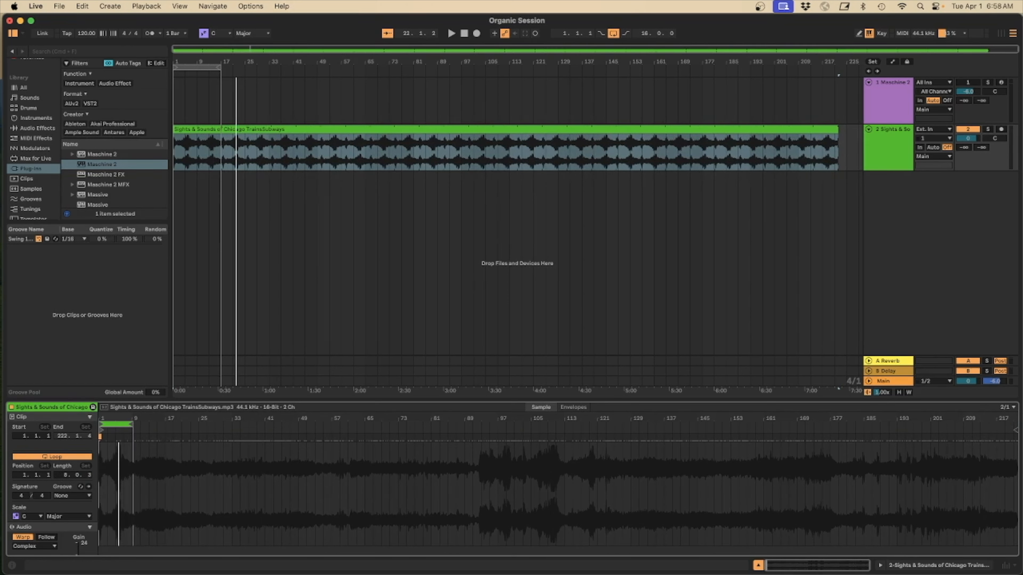
{"action": "left_click_drag", "start_coordinate": [60, 508], "coordinate": [60, 511]}
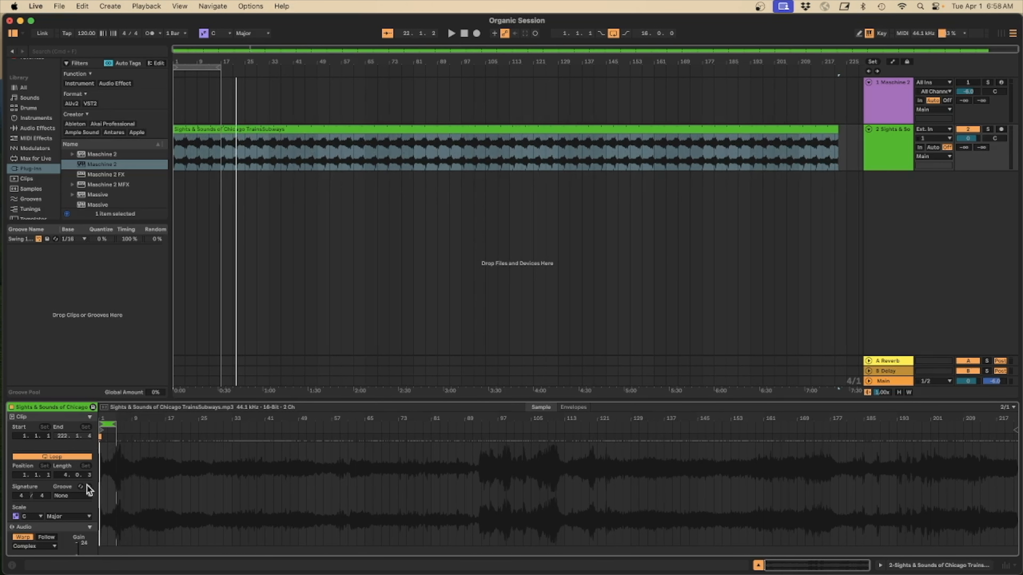
{"action": "left_click_drag", "start_coordinate": [89, 475], "coordinate": [89, 476]}
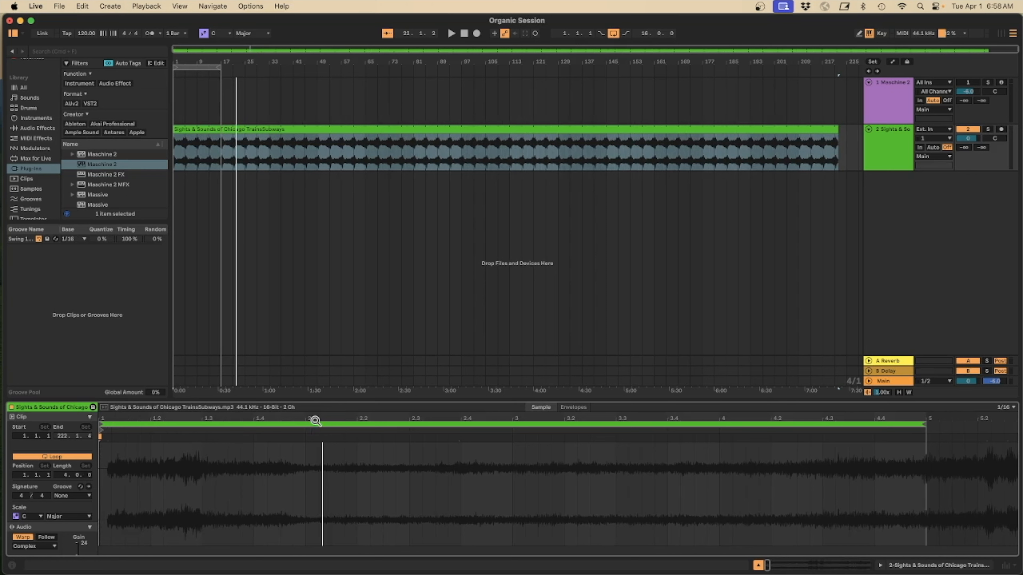
Move the clip's loop region to start at bar 17
{"action": "left_click_drag", "start_coordinate": [349, 417], "coordinate": [349, 362]}
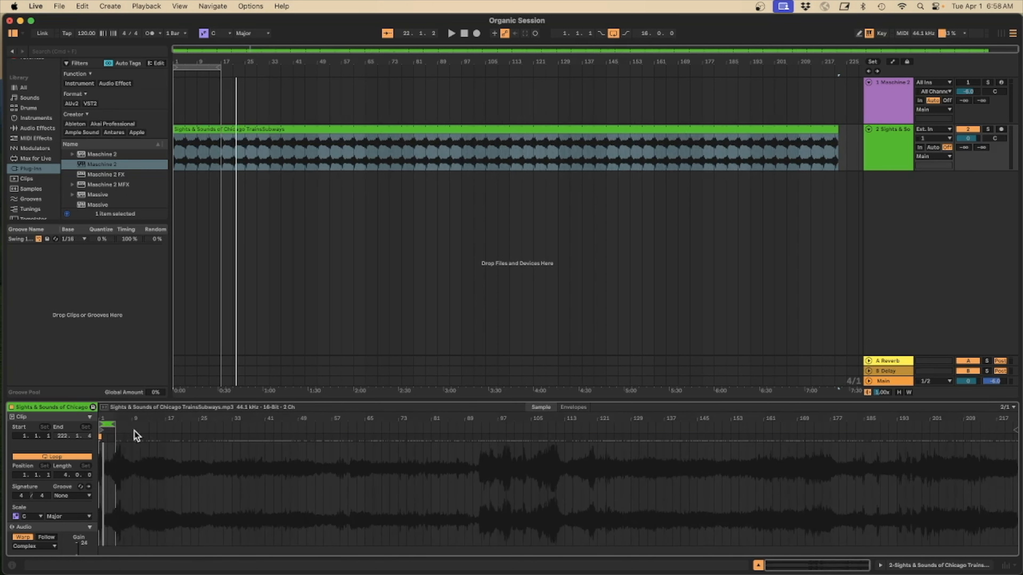
{"action": "left_click_drag", "start_coordinate": [109, 424], "coordinate": [159, 423]}
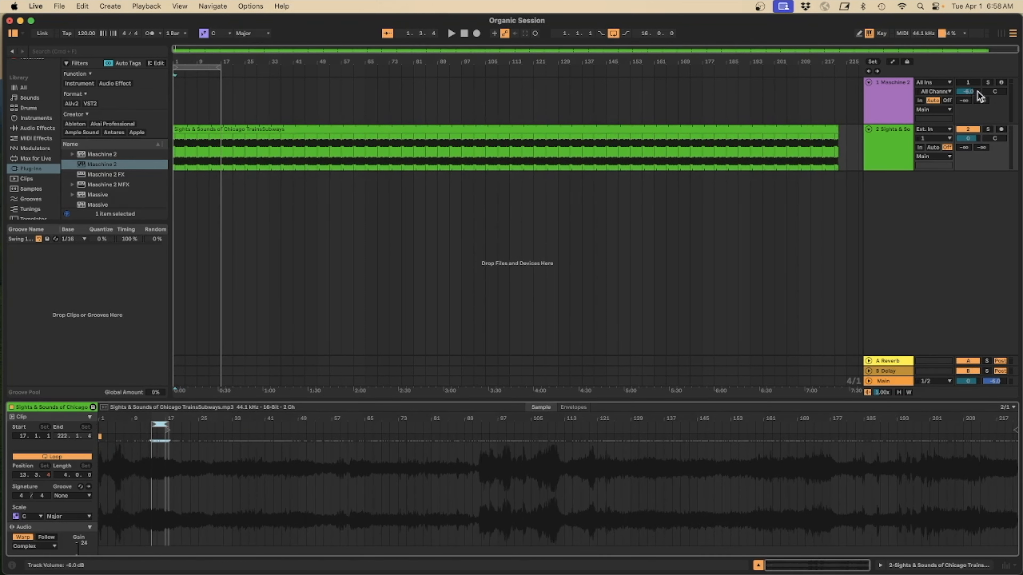
Activate and select the Maschine 2 track, then open its Maschine plugin window from the device view
{"action": "left_click", "coordinate": [967, 83]}
{"action": "left_click", "coordinate": [892, 112]}
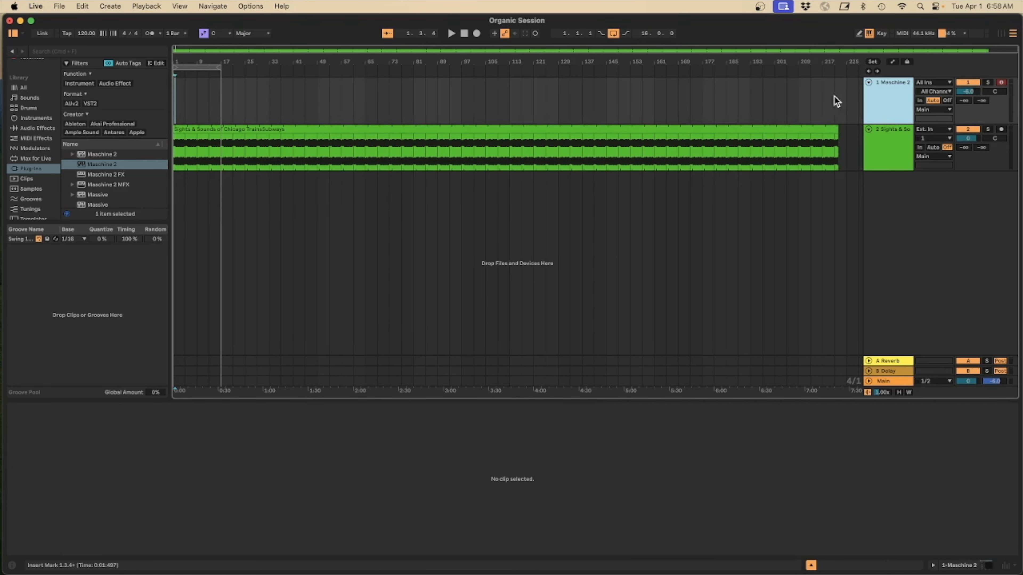
{"action": "left_click", "coordinate": [984, 566]}
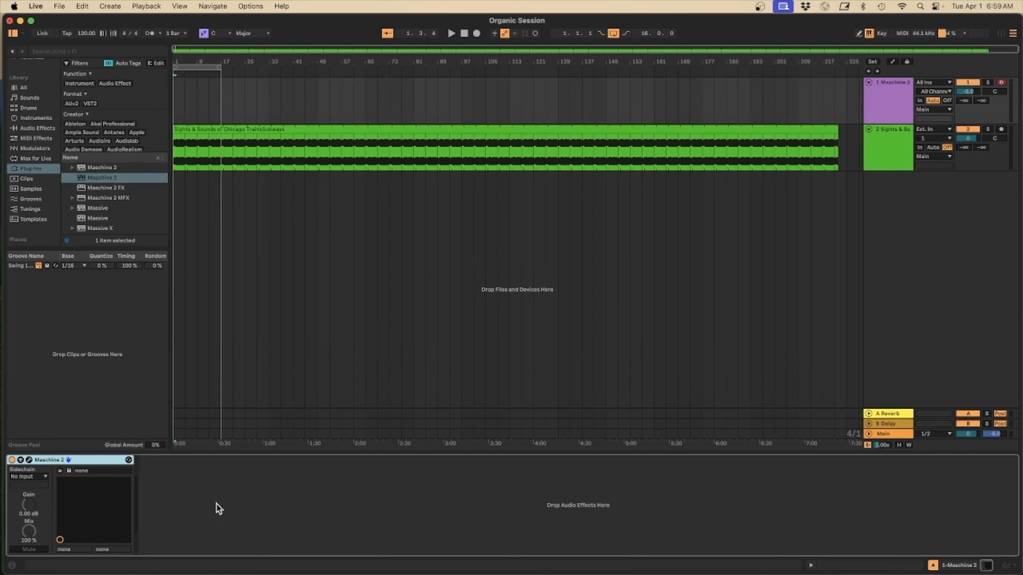
{"action": "left_click", "coordinate": [29, 460]}
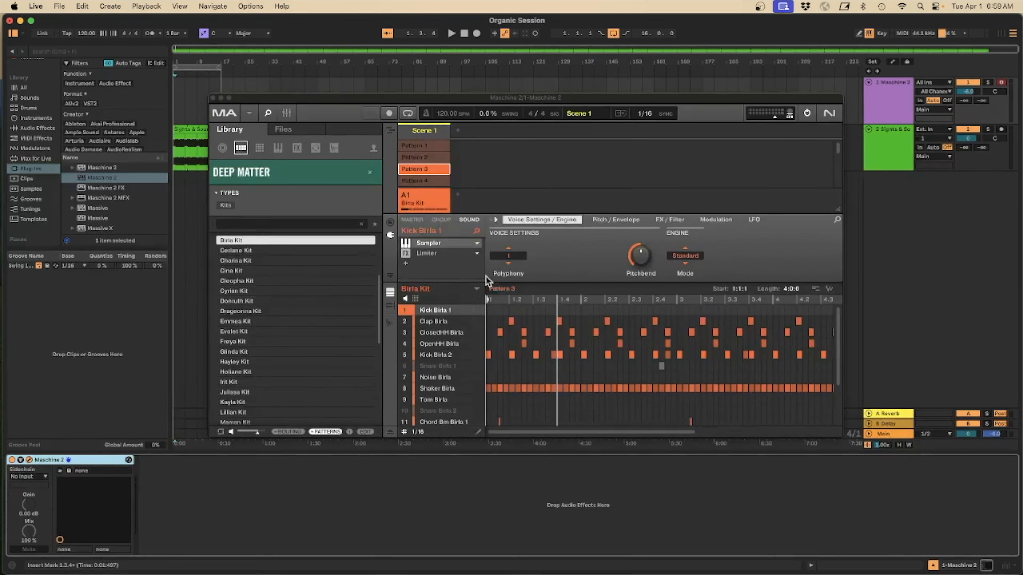
Switch the Maschine plugin to Pattern 1, start playback, and close the plugin window
{"action": "left_click", "coordinate": [476, 289]}
{"action": "left_click", "coordinate": [574, 291]}
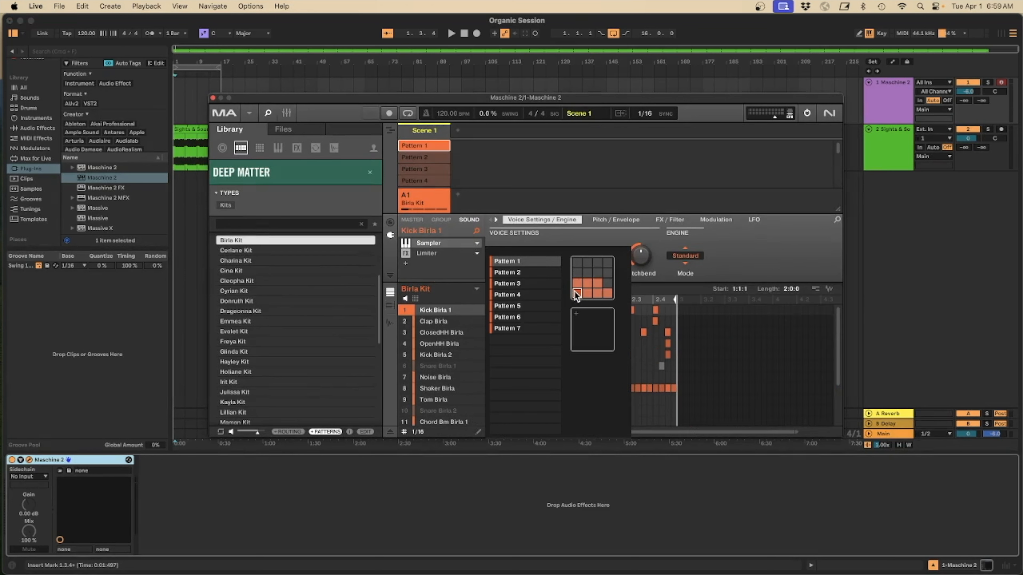
{"action": "left_click", "coordinate": [478, 290]}
{"action": "key", "text": "space"}
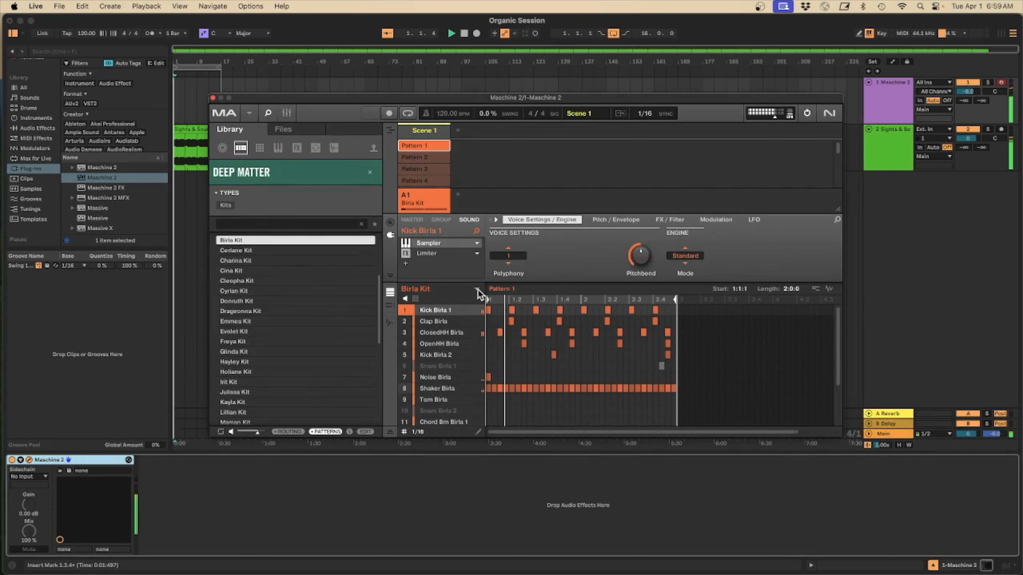
{"action": "left_click", "coordinate": [213, 98]}
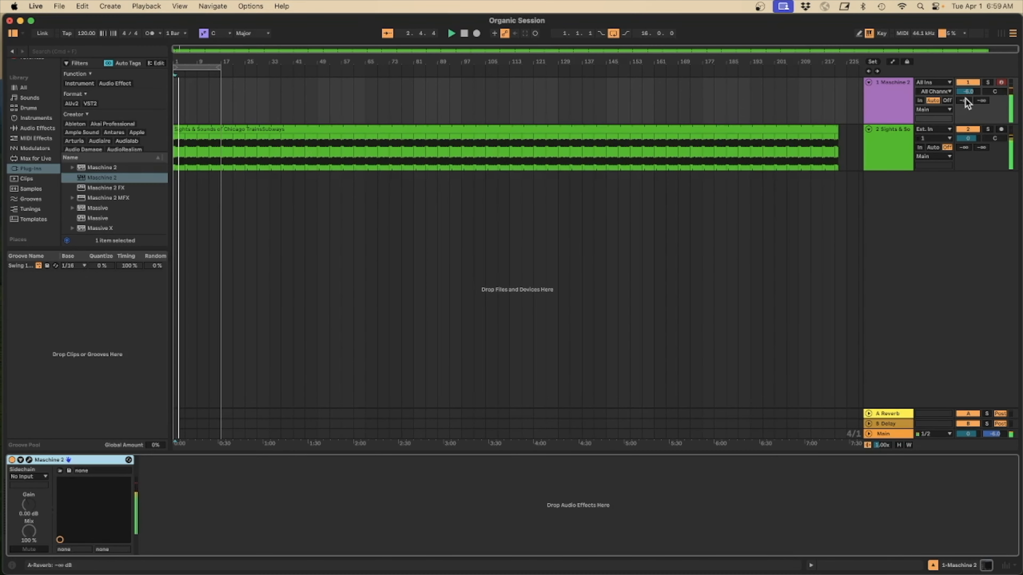
Open the train recording's clip and audition loop positions, leaving the loop starting at bar 35
{"action": "left_click", "coordinate": [888, 150]}
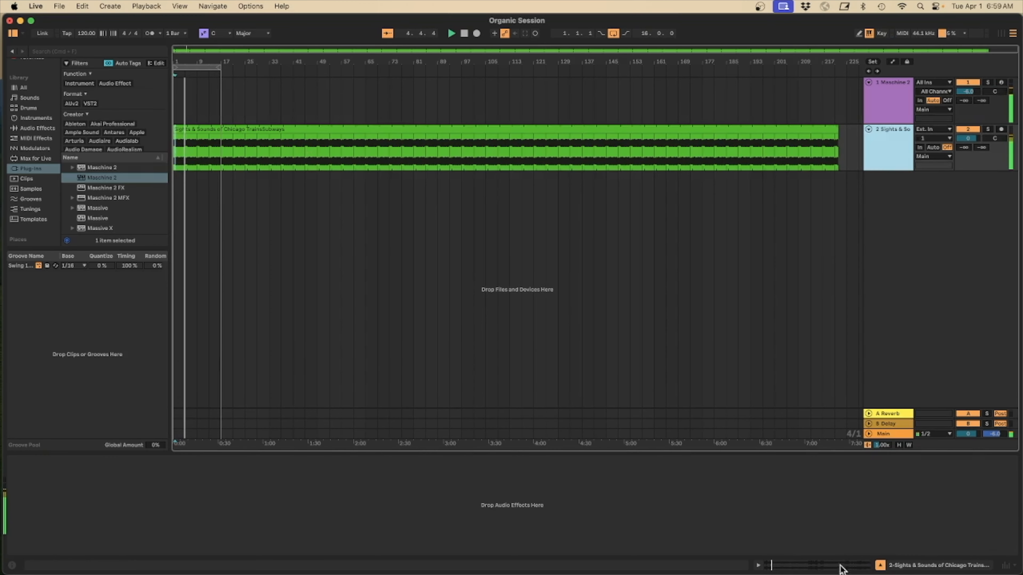
{"action": "key", "text": "shift+Tab"}
{"action": "left_click_drag", "start_coordinate": [170, 425], "coordinate": [233, 424]}
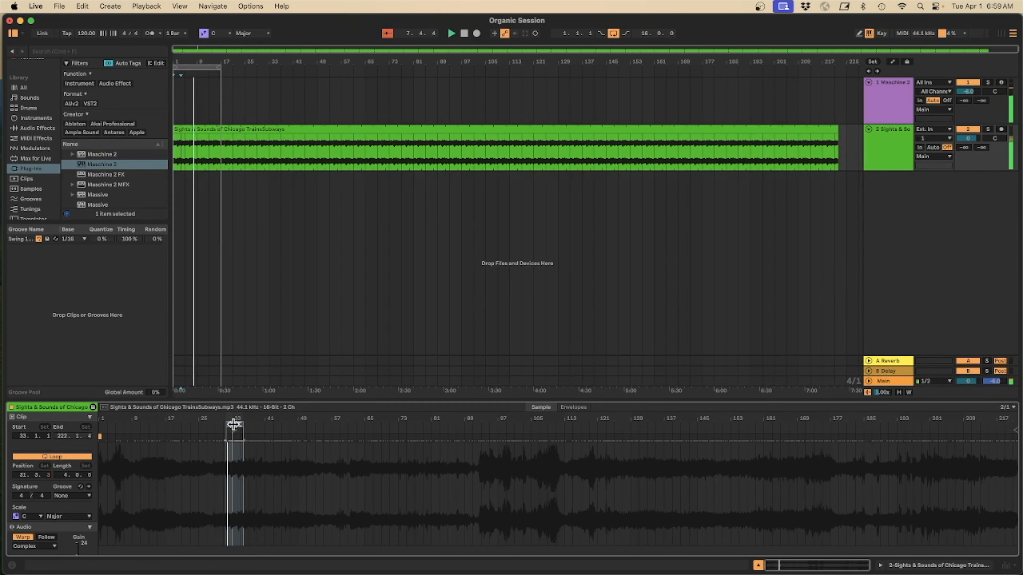
{"action": "mouse_move", "coordinate": [235, 417]}
{"action": "left_mouse_down"}
{"action": "mouse_move", "coordinate": [210, 436]}
{"action": "mouse_move", "coordinate": [248, 423]}
{"action": "left_mouse_up"}
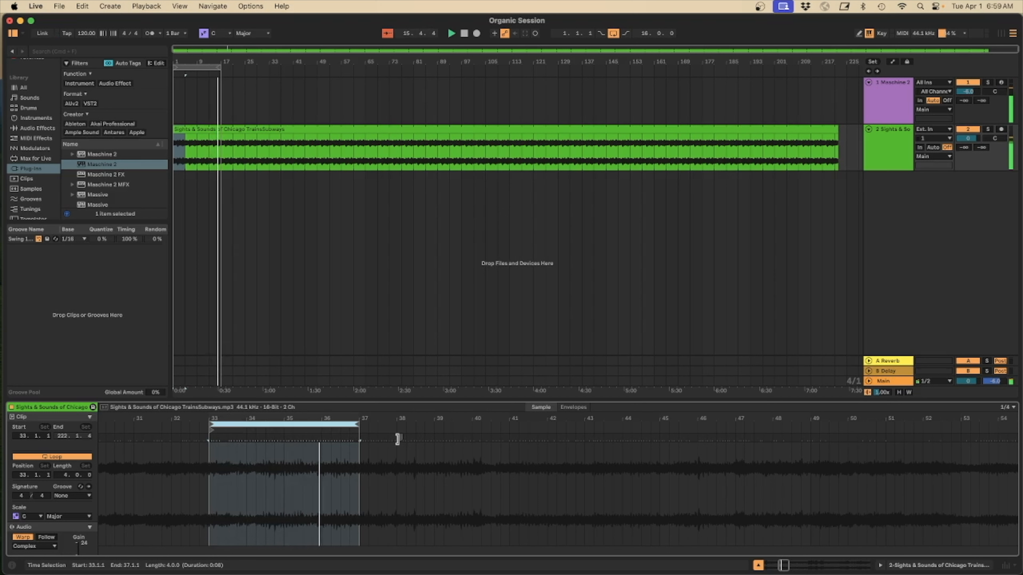
{"action": "left_click_drag", "start_coordinate": [284, 423], "coordinate": [433, 422]}
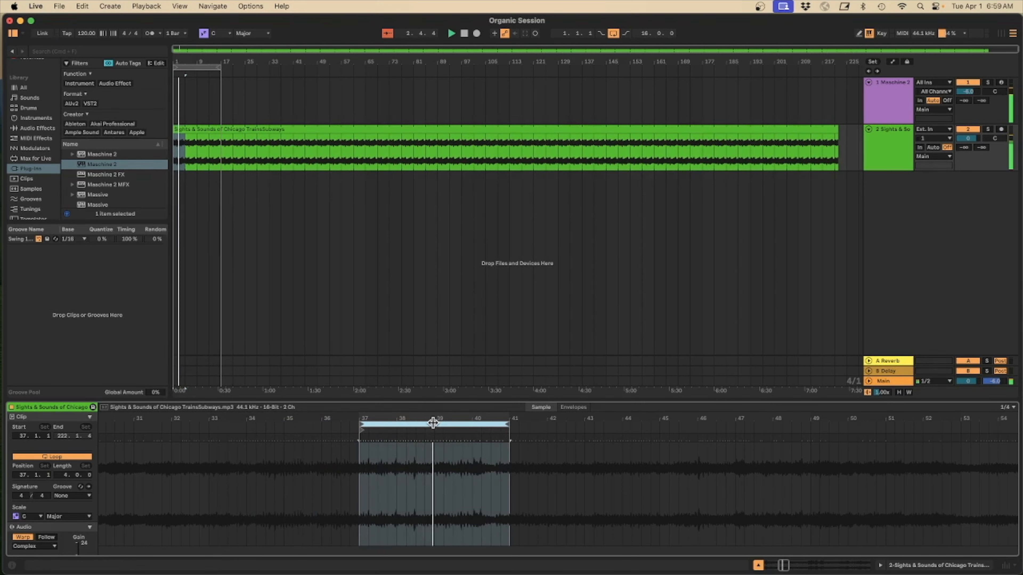
{"action": "left_click_drag", "start_coordinate": [433, 421], "coordinate": [574, 424]}
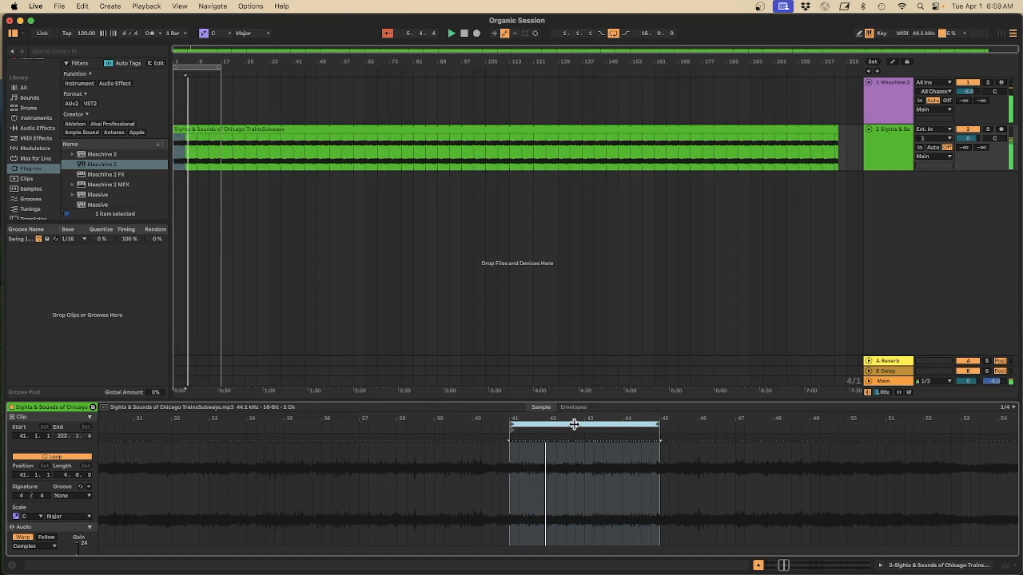
{"action": "mouse_move", "coordinate": [573, 425]}
{"action": "left_mouse_down"}
{"action": "mouse_move", "coordinate": [350, 424]}
{"action": "mouse_move", "coordinate": [289, 438]}
{"action": "left_mouse_up"}
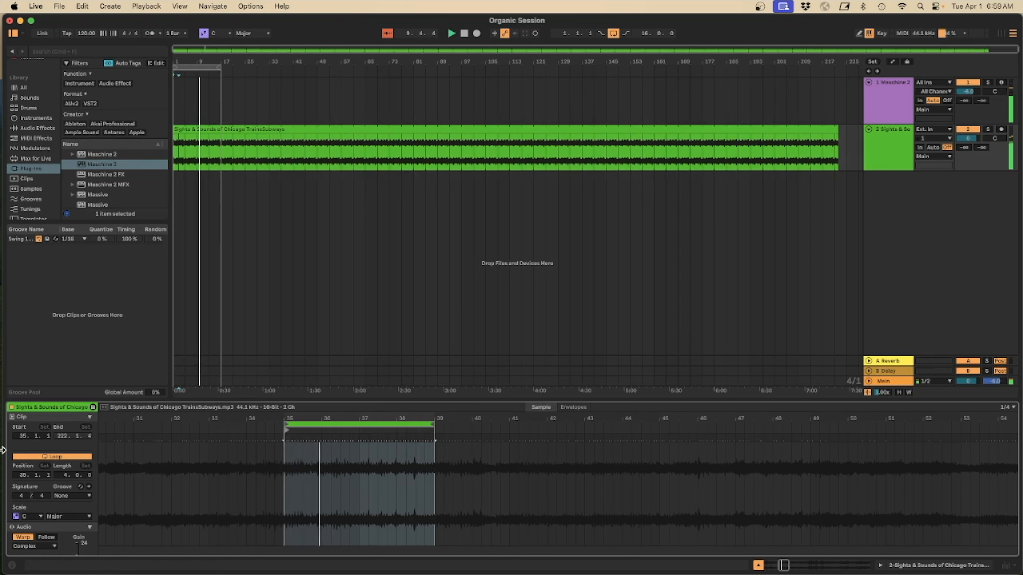
Shorten the clip's loop length to 2 bars and stop playback
{"action": "left_click_drag", "start_coordinate": [65, 477], "coordinate": [65, 485]}
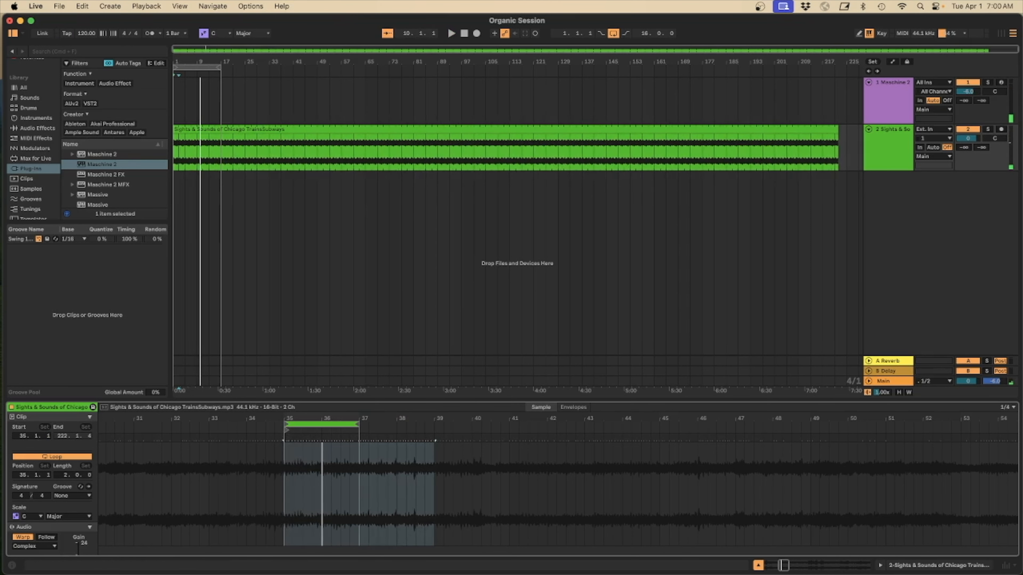
{"action": "key", "text": "space"}
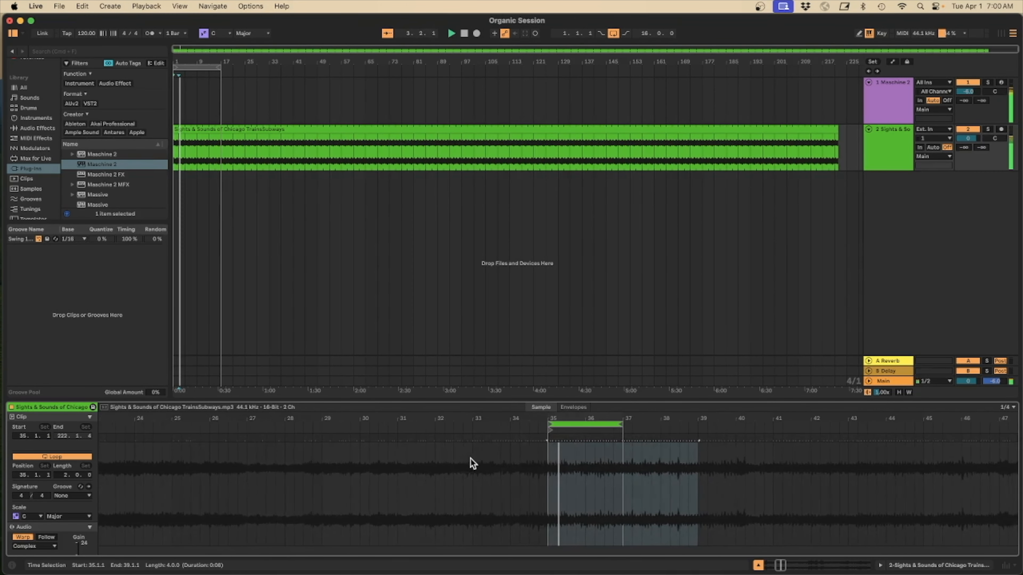
Restart playback and reposition the 2-bar loop to start at 35.3.1
{"action": "key", "text": "space"}
{"action": "left_click", "coordinate": [575, 426]}
{"action": "left_click_drag", "start_coordinate": [576, 426], "coordinate": [590, 426]}
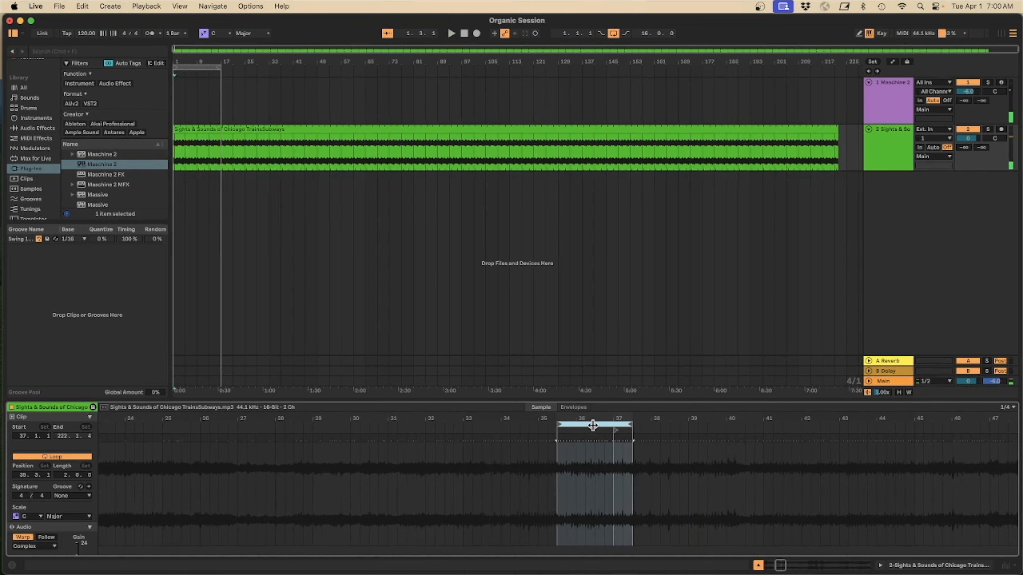
{"action": "key", "text": "space"}
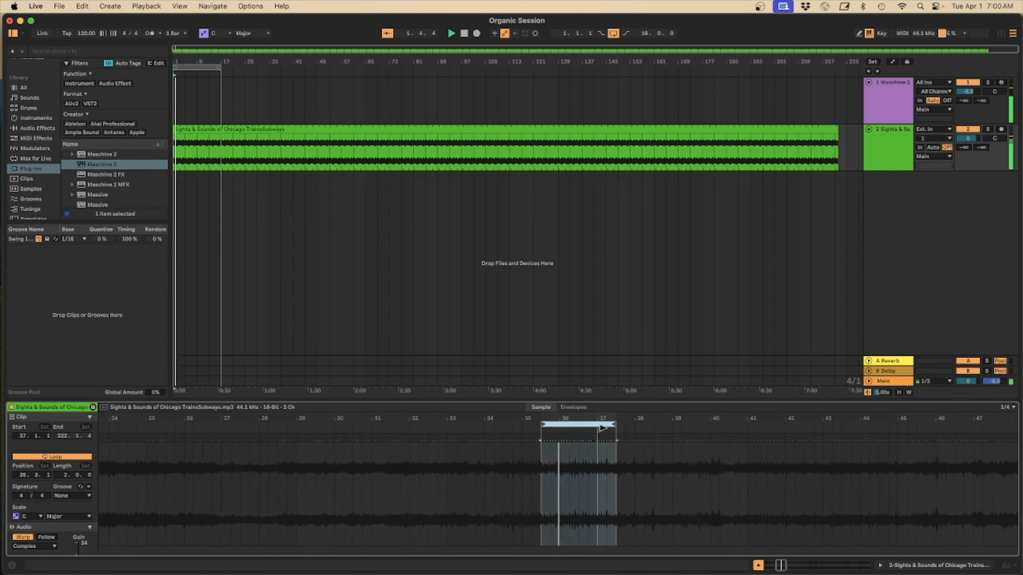
{"action": "left_click_drag", "start_coordinate": [584, 429], "coordinate": [527, 432]}
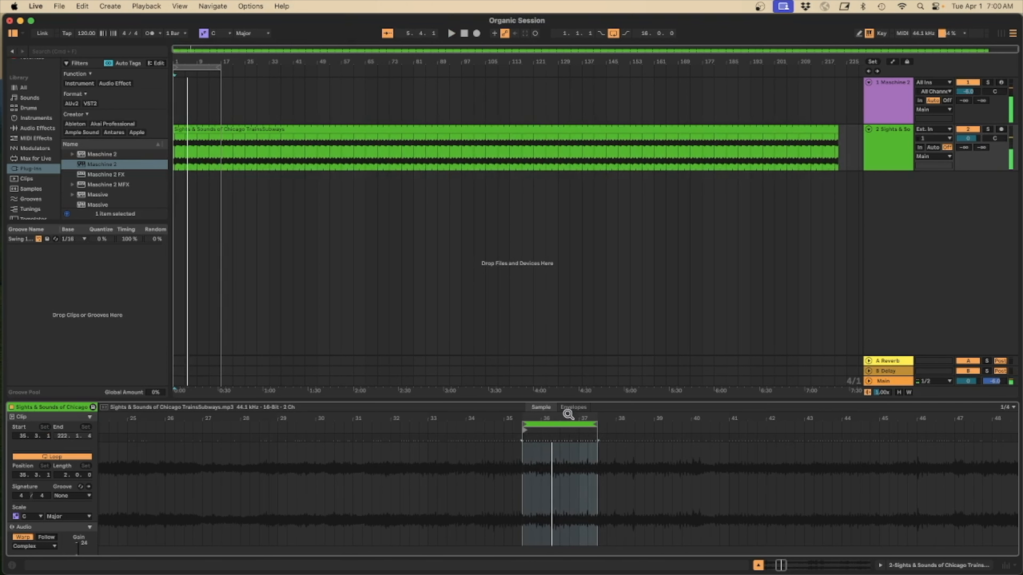
Add a warp marker at the loop start, 35.3.1
{"action": "left_click_drag", "start_coordinate": [567, 416], "coordinate": [566, 471]}
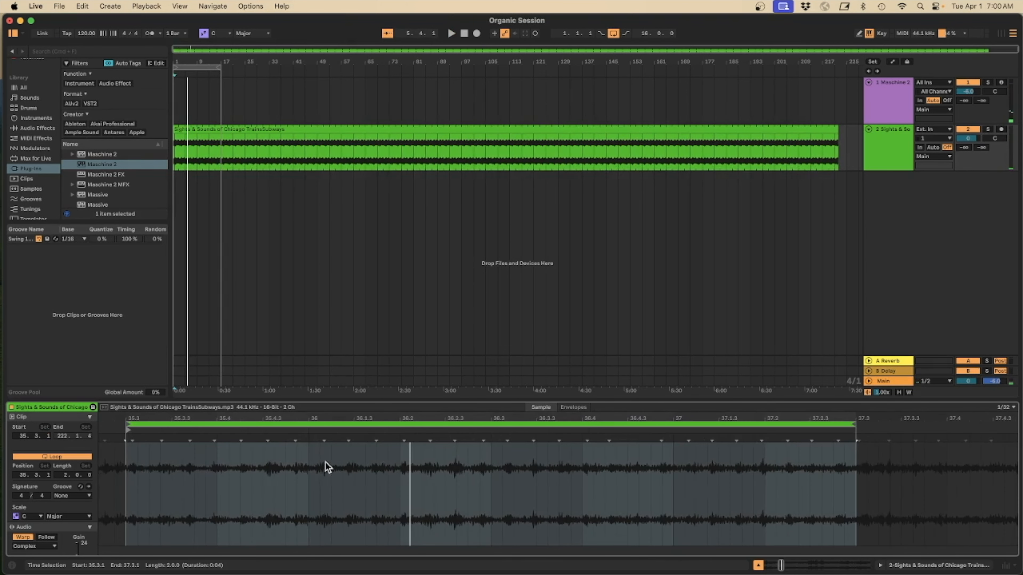
{"action": "scroll", "coordinate": [328, 464], "scroll_direction": "left", "scroll_amount": 3}
{"action": "scroll", "coordinate": [328, 464], "scroll_direction": "left", "scroll_amount": 3}
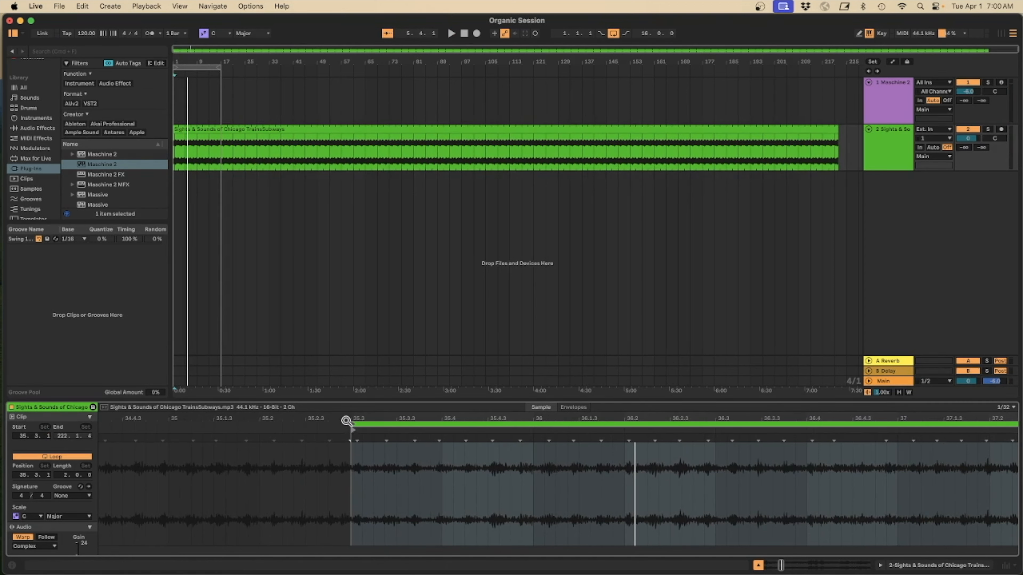
{"action": "left_click_drag", "start_coordinate": [351, 417], "coordinate": [351, 443]}
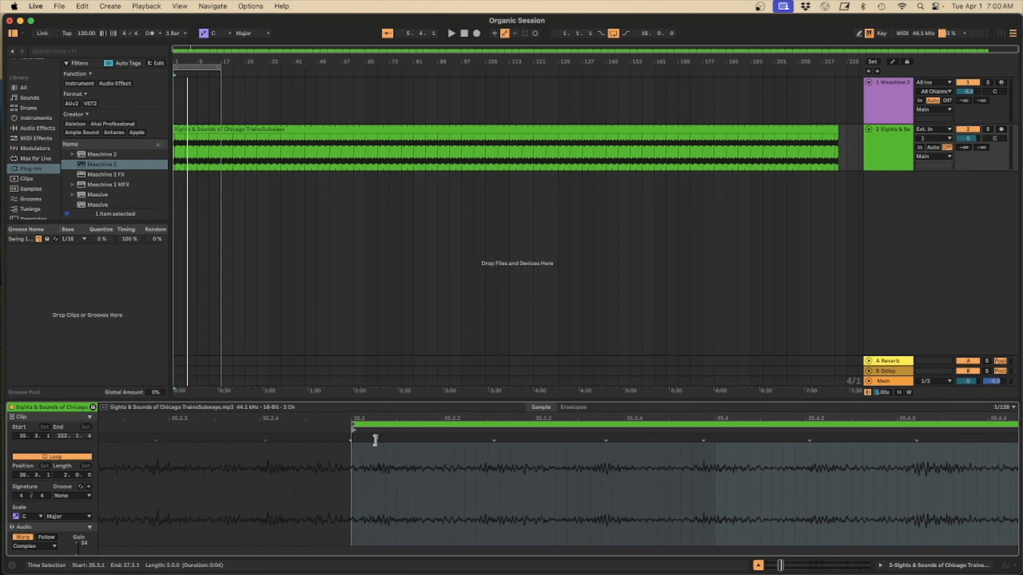
{"action": "left_click", "coordinate": [375, 440]}
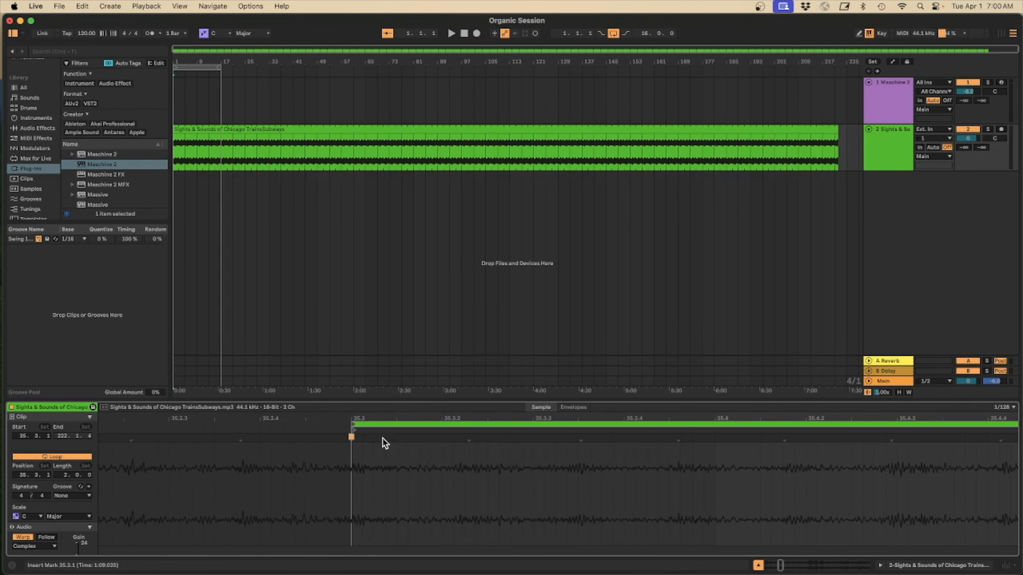
Add a warp marker at the loop end, 37.3.1
{"action": "left_click_drag", "start_coordinate": [664, 416], "coordinate": [664, 377]}
{"action": "scroll", "coordinate": [728, 460], "scroll_direction": "right", "scroll_amount": 6}
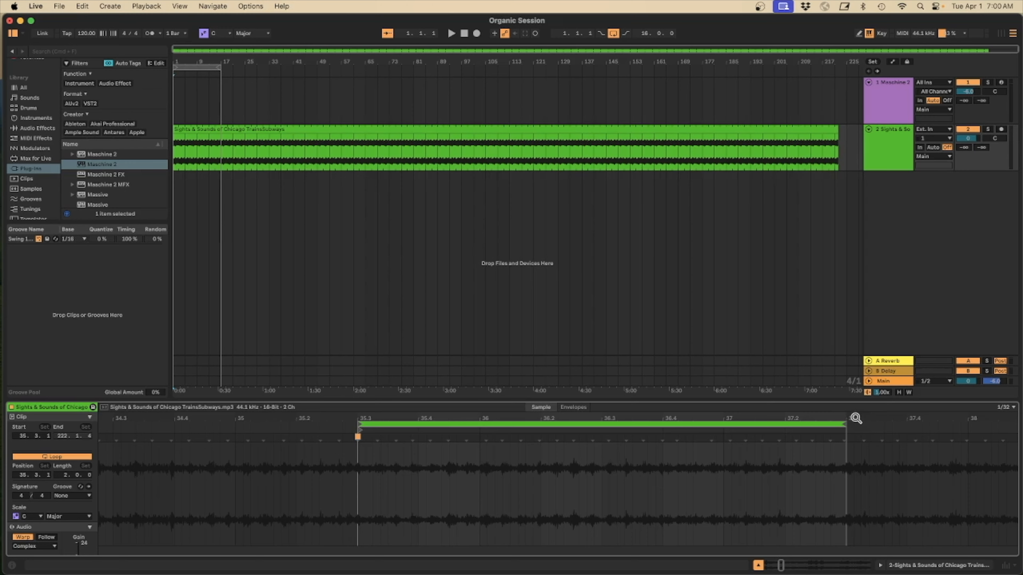
{"action": "left_click_drag", "start_coordinate": [856, 418], "coordinate": [856, 444]}
{"action": "left_click", "coordinate": [810, 440]}
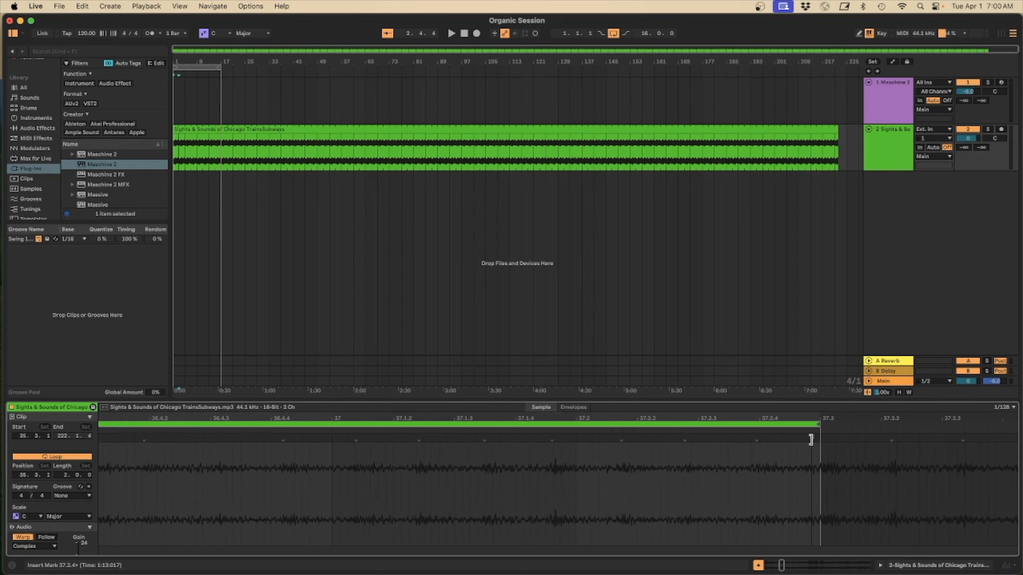
{"action": "left_click_drag", "start_coordinate": [811, 440], "coordinate": [818, 379]}
Add a warp marker inside the loop at about 36.3
{"action": "key", "text": "space"}
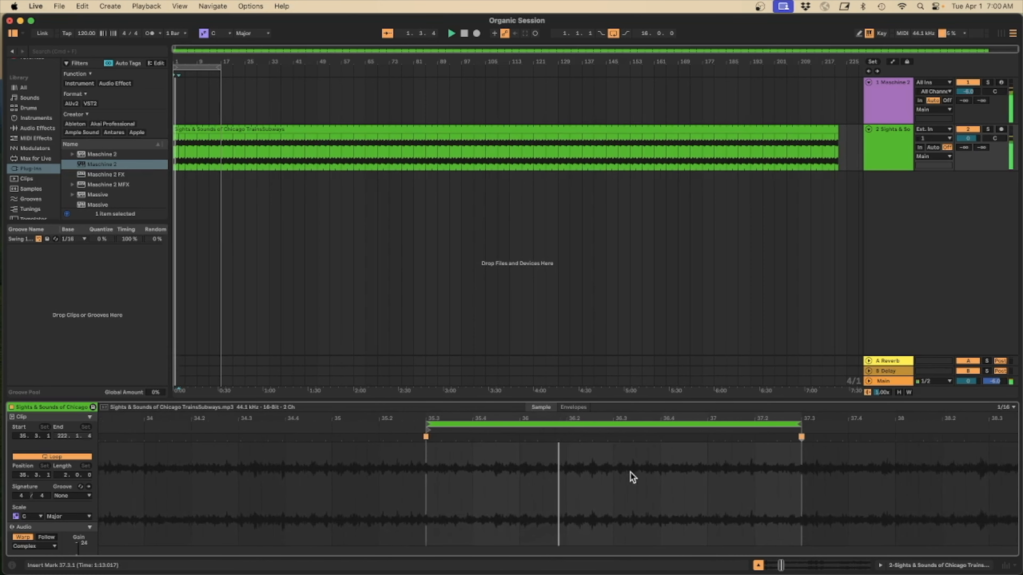
{"action": "left_click", "coordinate": [621, 472]}
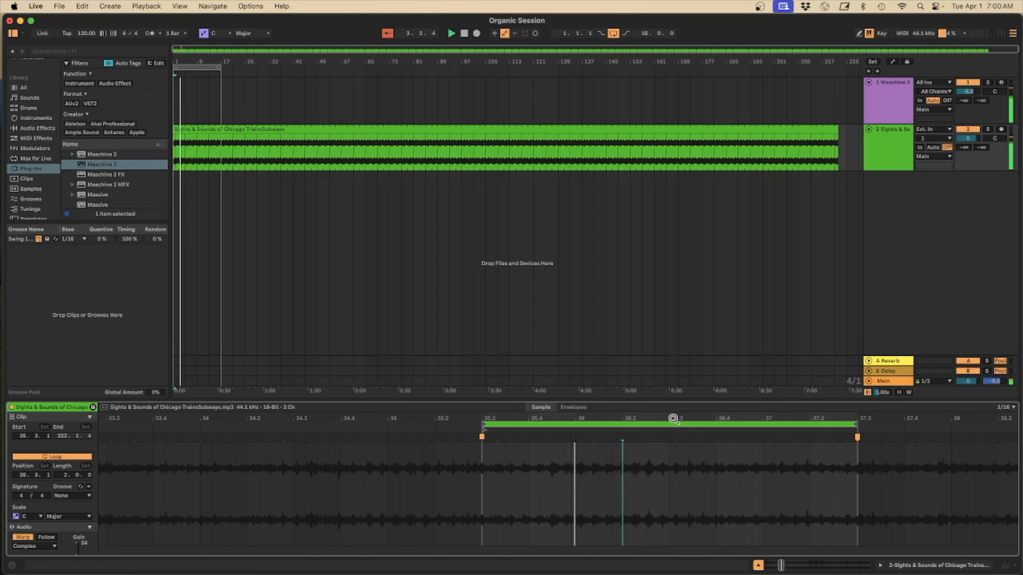
{"action": "left_click_drag", "start_coordinate": [674, 419], "coordinate": [686, 447]}
{"action": "left_click", "coordinate": [680, 439]}
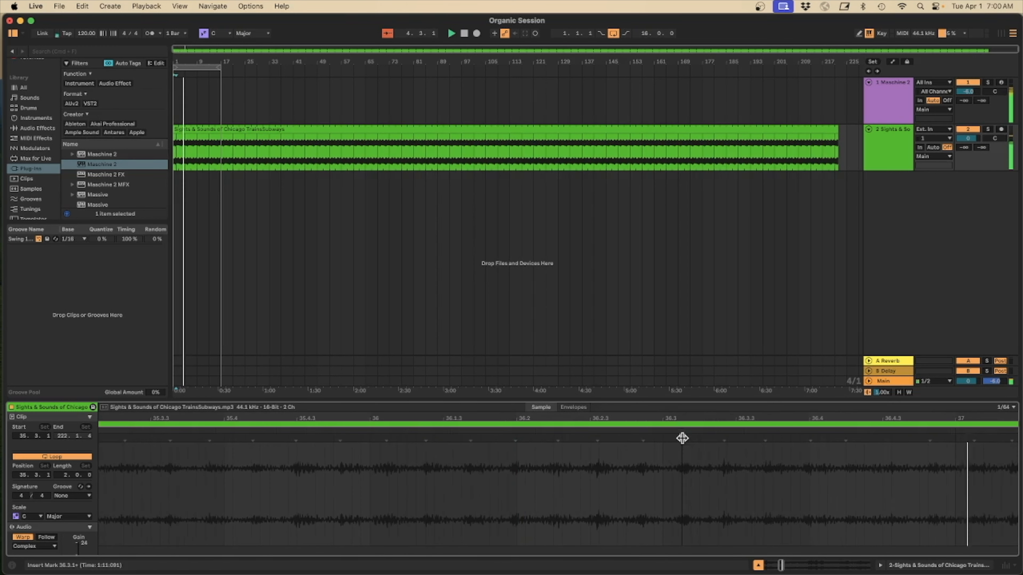
{"action": "left_click_drag", "start_coordinate": [679, 438], "coordinate": [664, 438]}
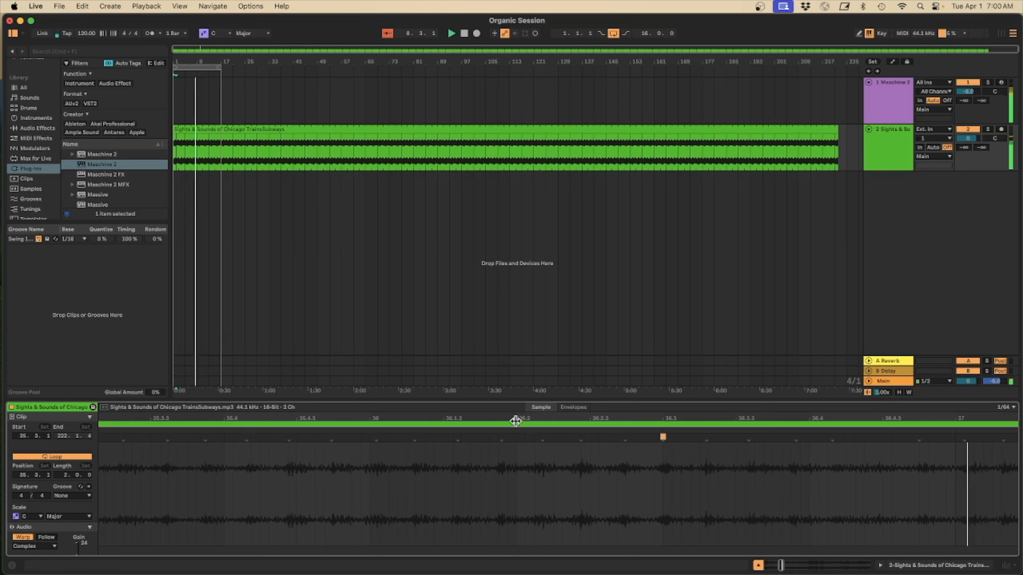
Add another warp marker inside the loop at about beat 36
{"action": "left_click_drag", "start_coordinate": [641, 418], "coordinate": [641, 383]}
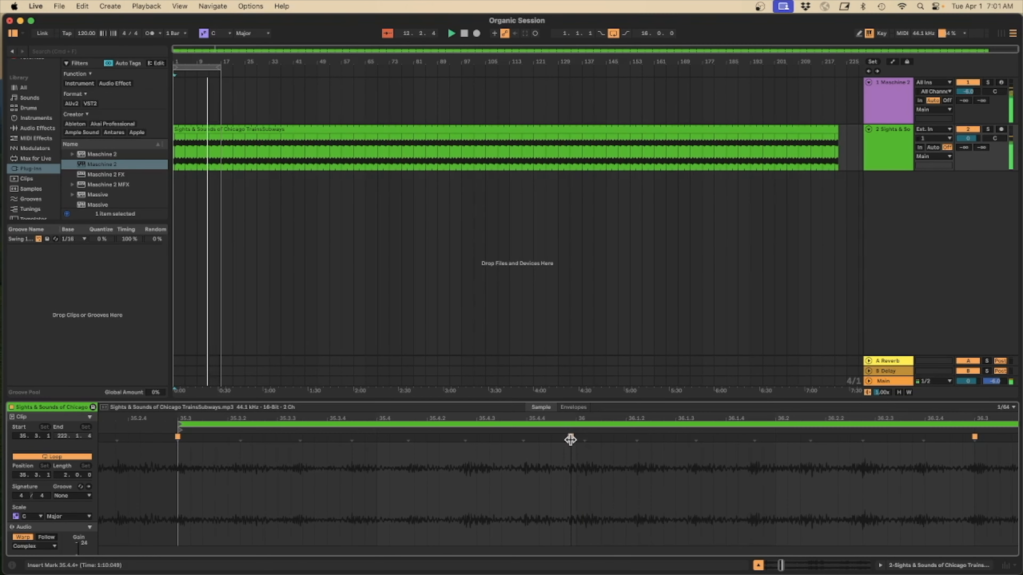
{"action": "left_click_drag", "start_coordinate": [570, 440], "coordinate": [576, 439]}
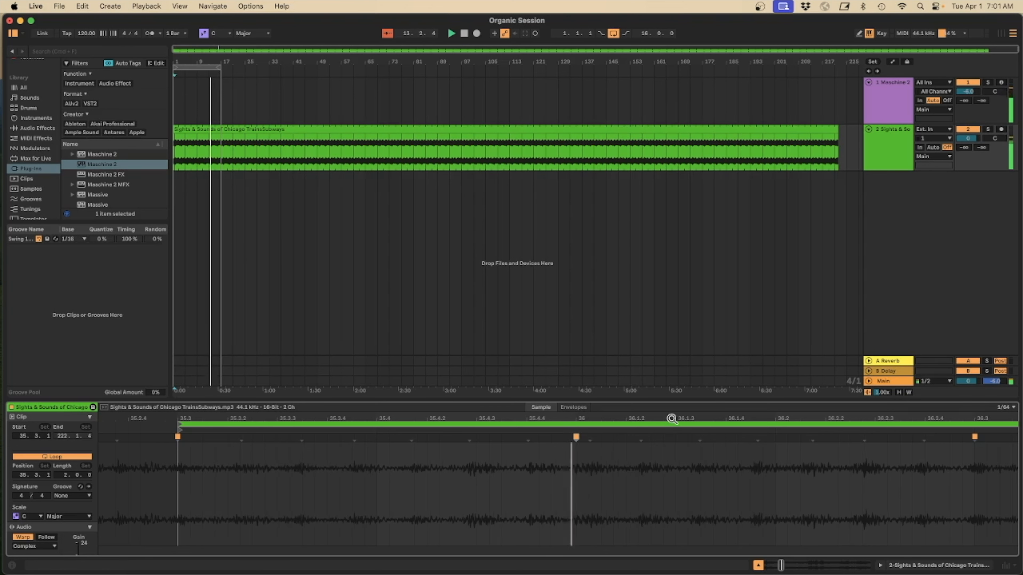
{"action": "left_click_drag", "start_coordinate": [671, 419], "coordinate": [671, 393]}
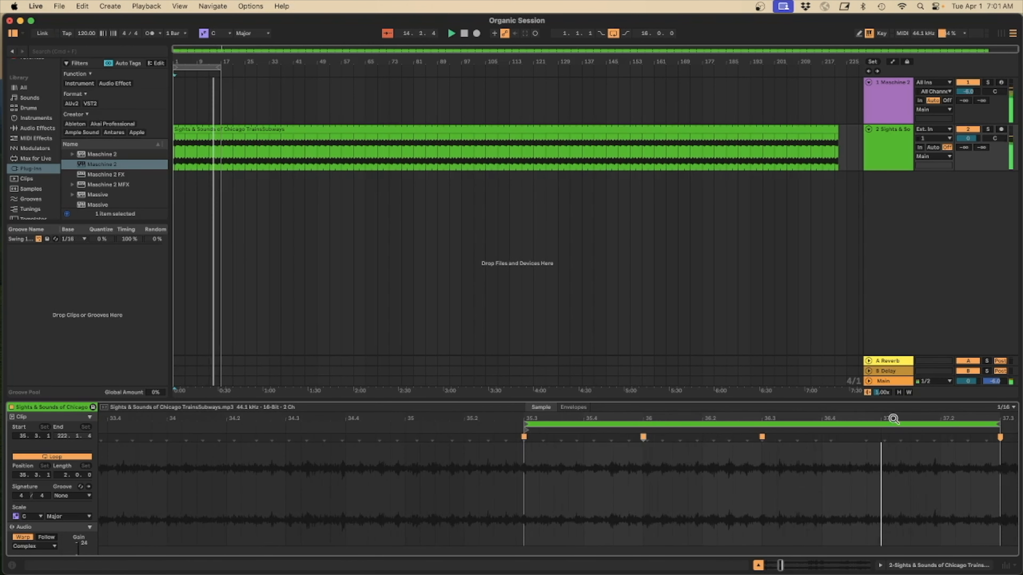
Add a warp marker inside the loop at 37.1.1
{"action": "left_click_drag", "start_coordinate": [888, 418], "coordinate": [893, 418]}
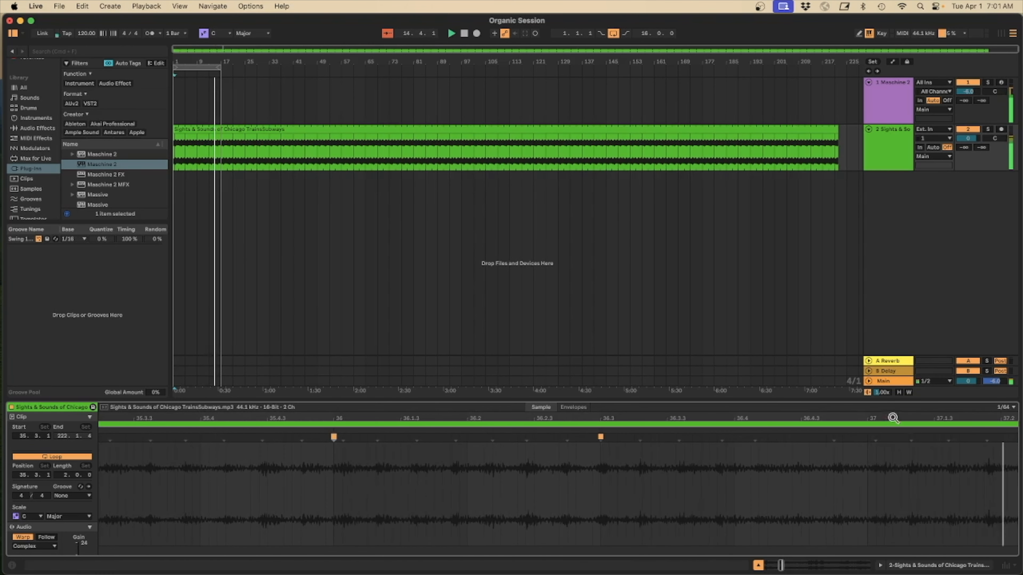
{"action": "double_click", "coordinate": [867, 437]}
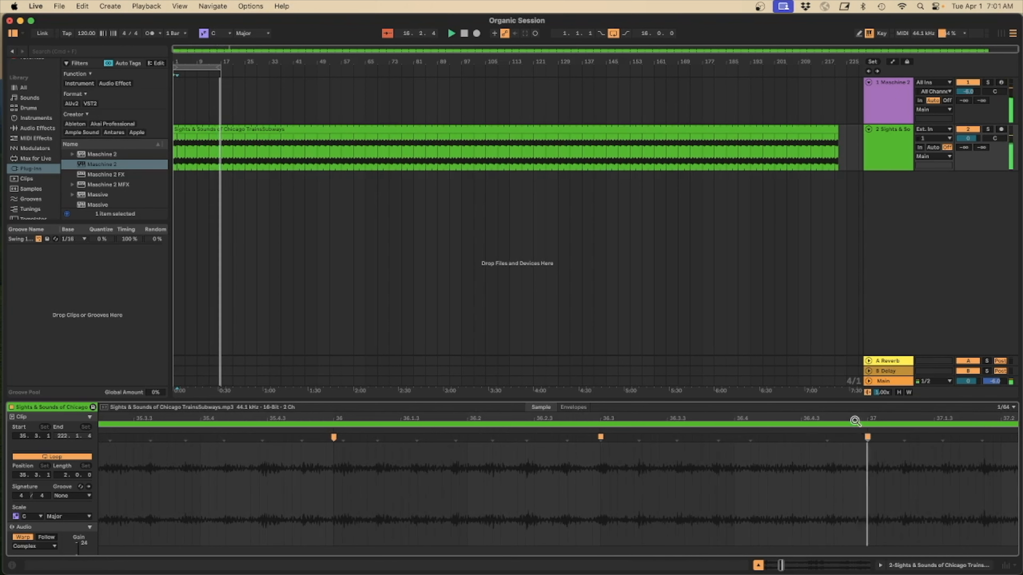
Add a warp marker inside the loop at 35.4.1
{"action": "left_click_drag", "start_coordinate": [856, 418], "coordinate": [861, 420]}
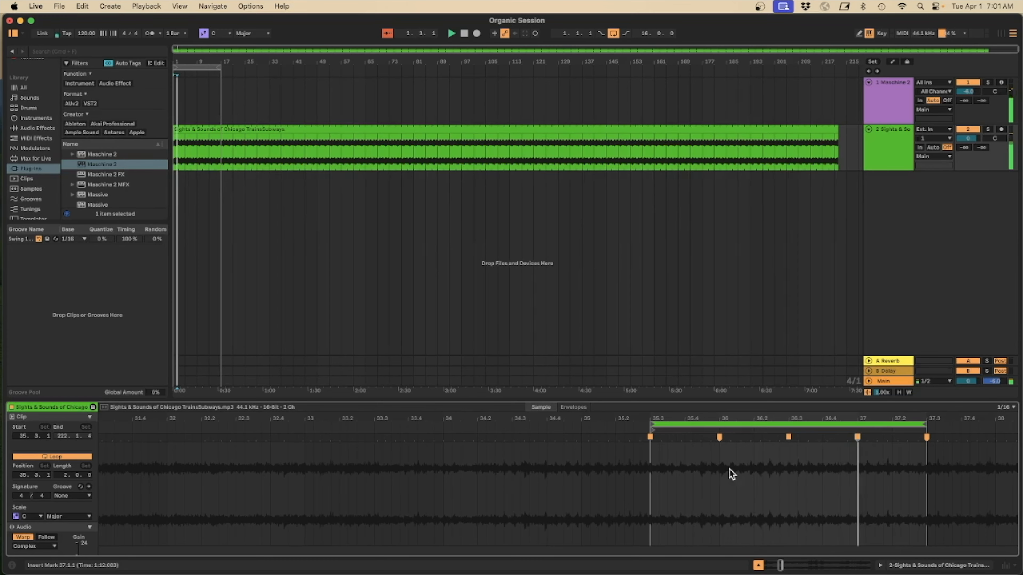
{"action": "scroll", "coordinate": [728, 472], "scroll_direction": "right", "scroll_amount": 3}
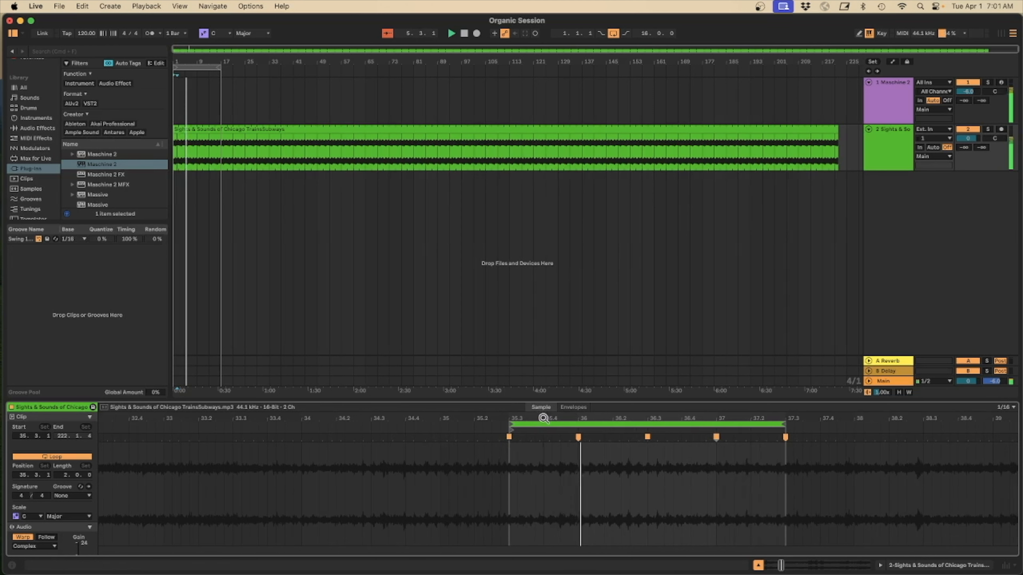
{"action": "left_click_drag", "start_coordinate": [549, 415], "coordinate": [543, 421]}
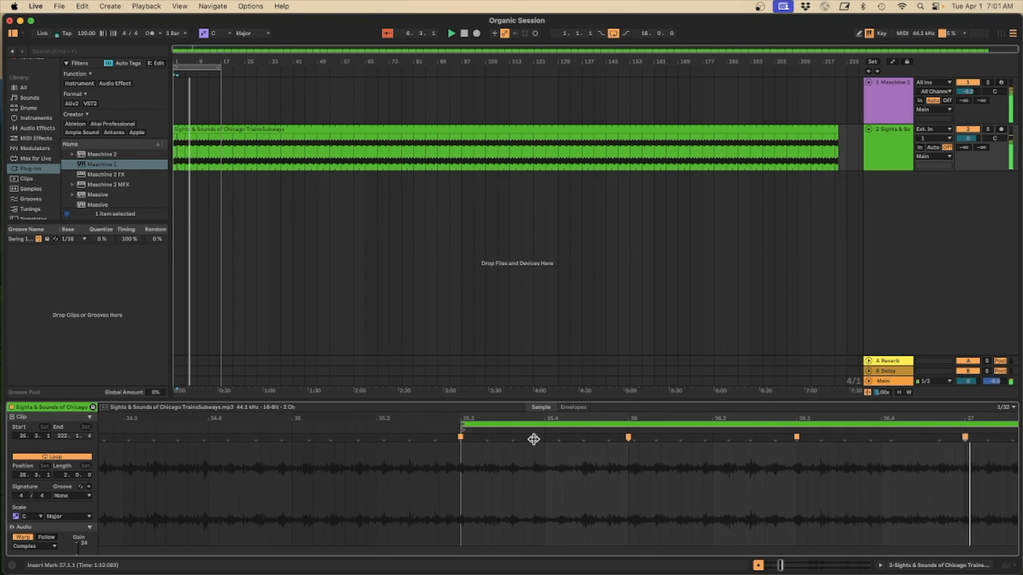
{"action": "double_click", "coordinate": [544, 437]}
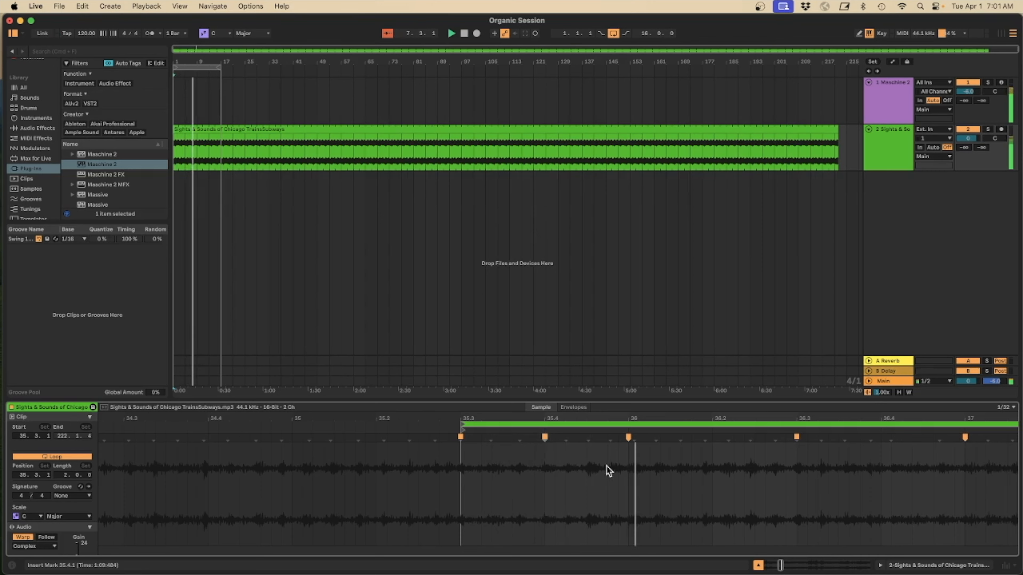
Delete the warp marker at 35.4.1
{"action": "scroll", "coordinate": [600, 463], "scroll_direction": "right", "scroll_amount": 5}
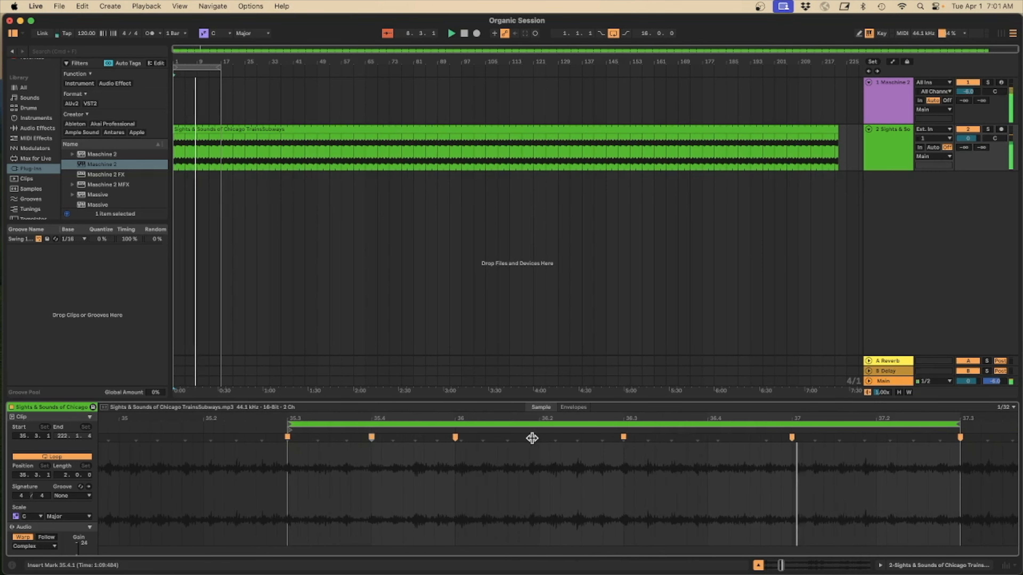
{"action": "left_click_drag", "start_coordinate": [532, 438], "coordinate": [539, 438]}
{"action": "scroll", "coordinate": [699, 467], "scroll_direction": "right", "scroll_amount": 2}
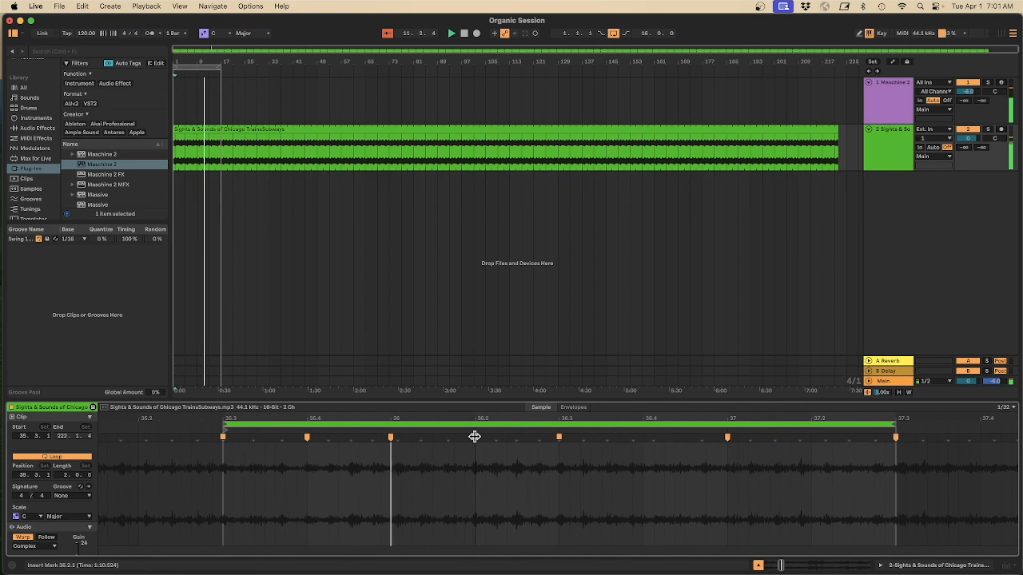
{"action": "double_click", "coordinate": [306, 437]}
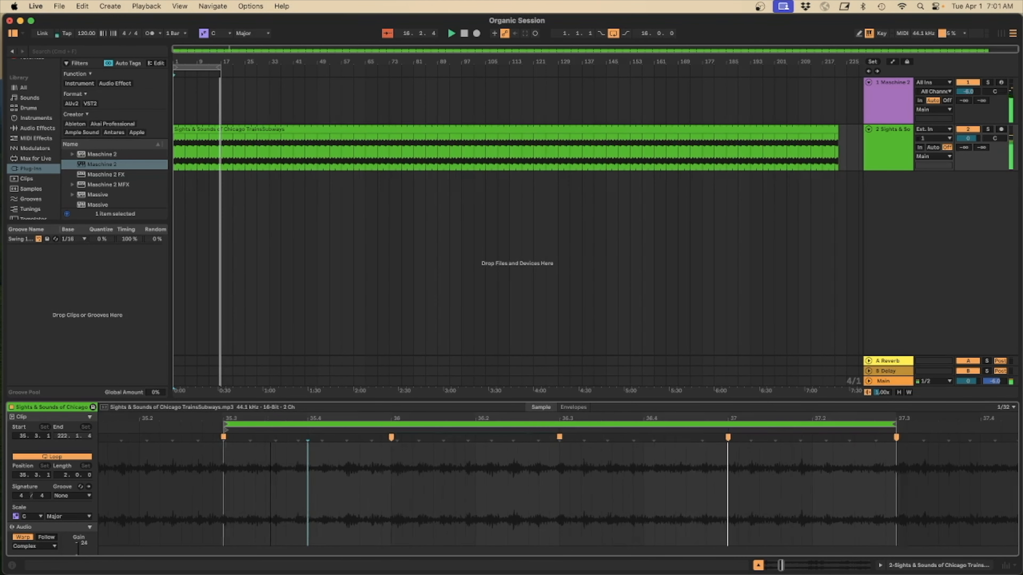
{"action": "left_click_drag", "start_coordinate": [270, 418], "coordinate": [274, 421]}
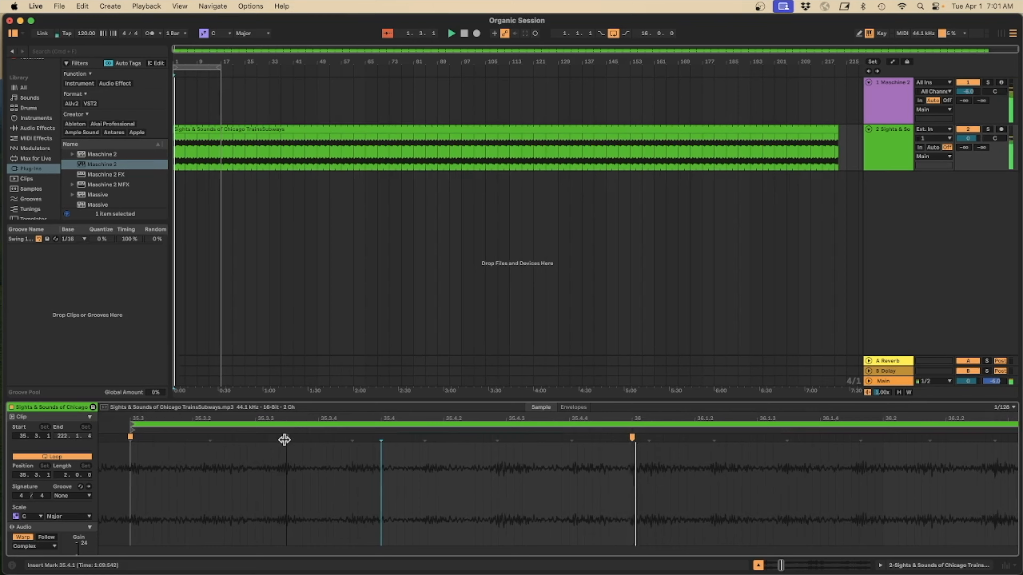
{"action": "left_click_drag", "start_coordinate": [380, 414], "coordinate": [381, 405]}
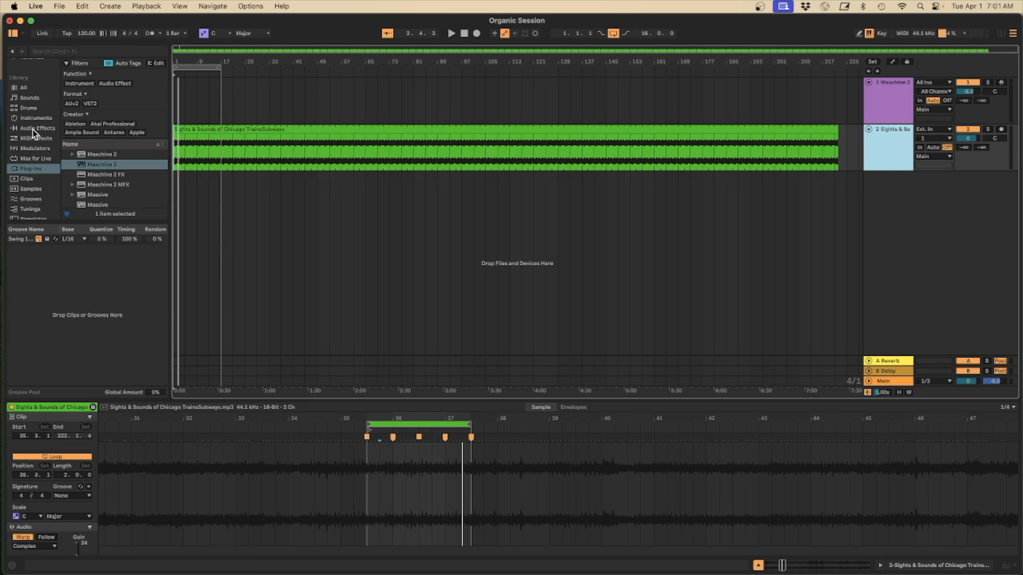
Add an EQ Eight audio effect to the Sights & Sounds of Chicago Trains track
{"action": "left_click", "coordinate": [33, 129]}
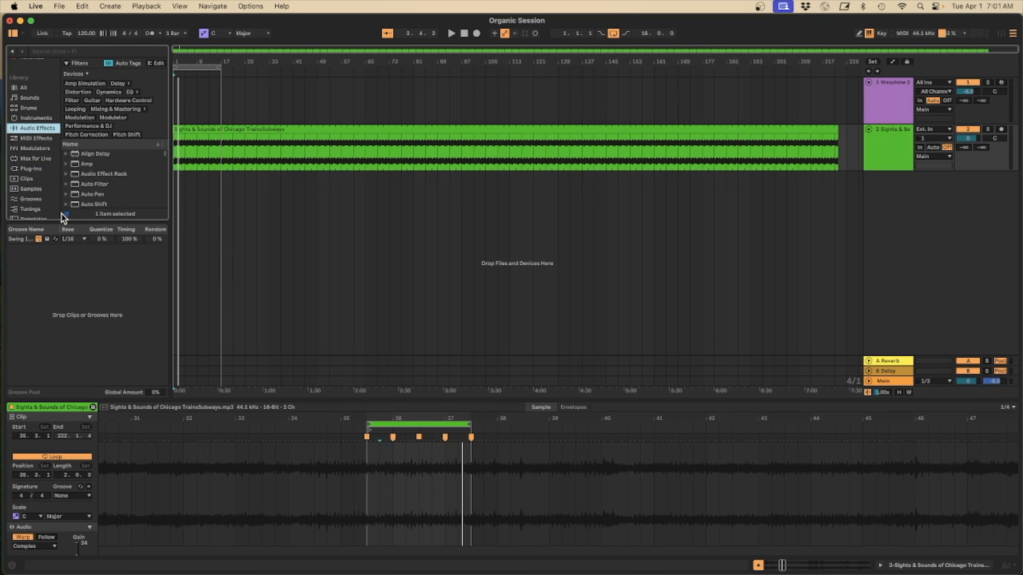
{"action": "scroll", "coordinate": [100, 176], "scroll_direction": "down", "scroll_amount": 5}
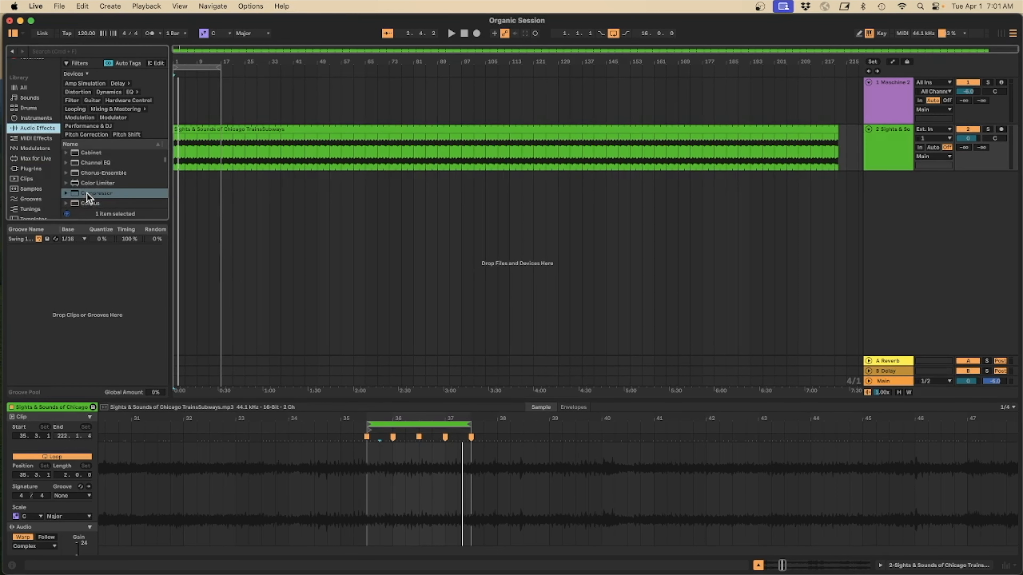
{"action": "scroll", "coordinate": [88, 193], "scroll_direction": "up", "scroll_amount": 4}
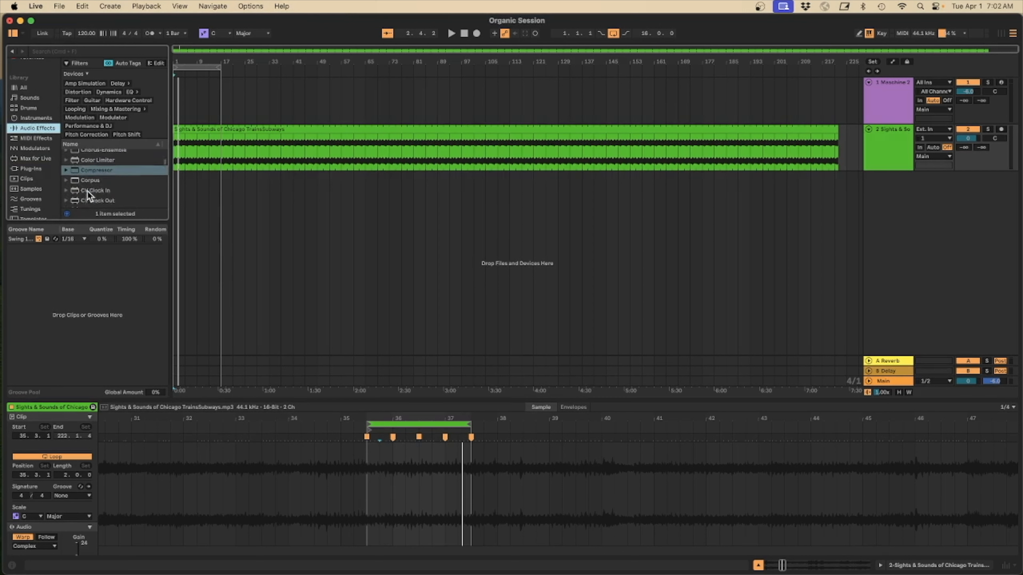
{"action": "scroll", "coordinate": [87, 191], "scroll_direction": "down", "scroll_amount": 5}
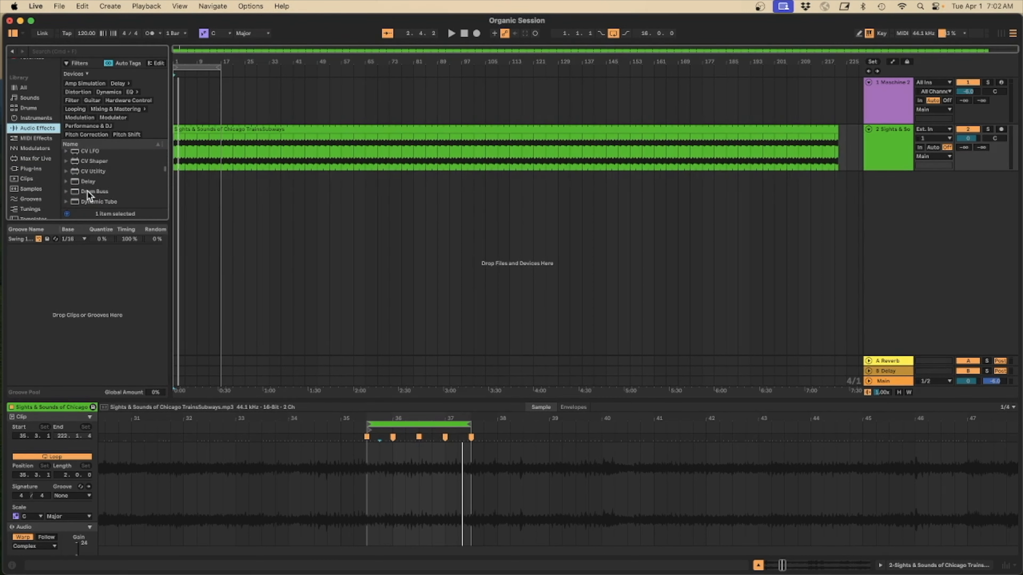
{"action": "scroll", "coordinate": [87, 194], "scroll_direction": "down", "scroll_amount": 1}
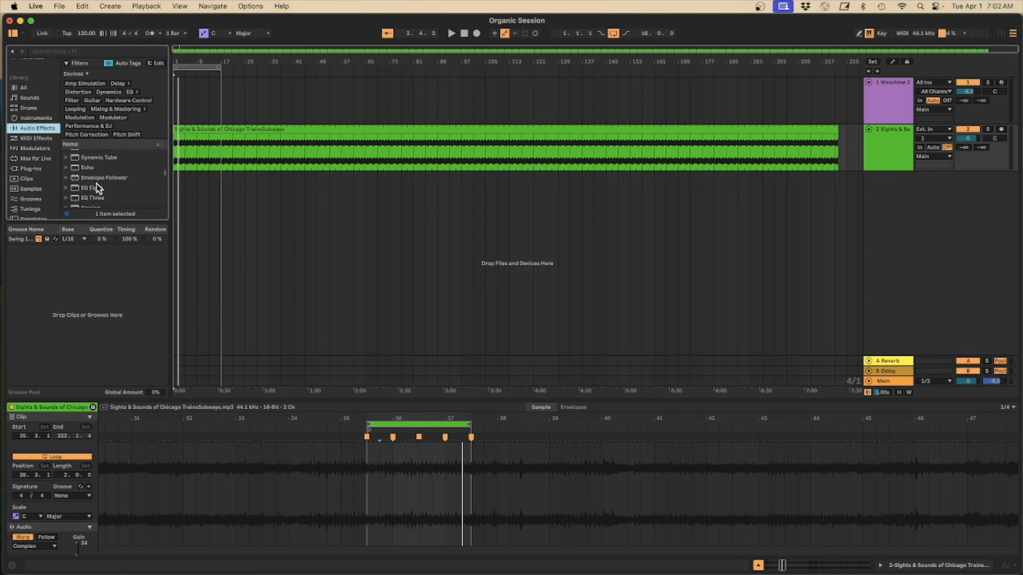
{"action": "left_click_drag", "start_coordinate": [76, 190], "coordinate": [202, 144]}
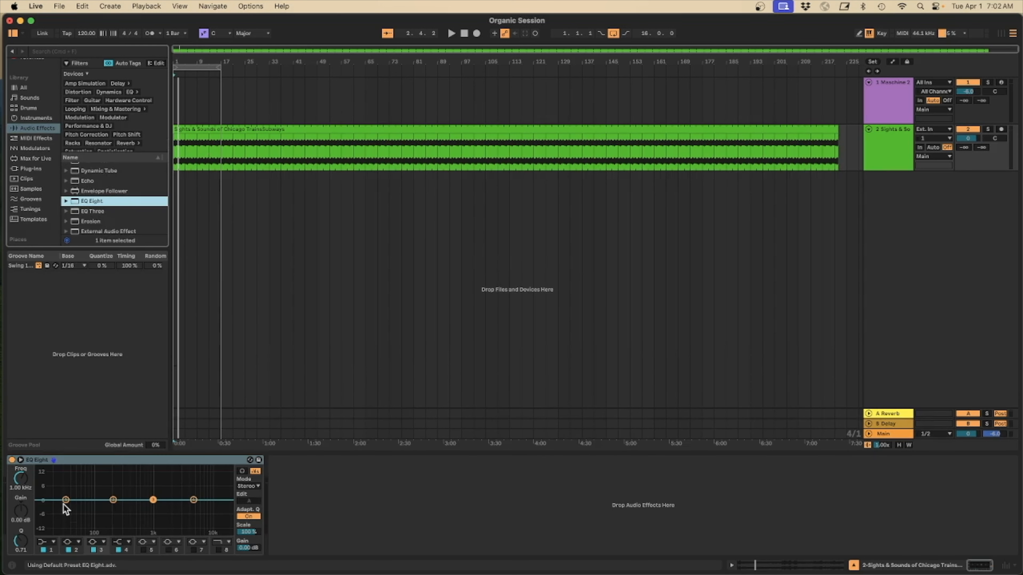
Start playback and shape EQ Eight's first band to about 290 Hz and -14.3 dB to cut the low end
{"action": "key", "text": "space"}
{"action": "left_click_drag", "start_coordinate": [65, 500], "coordinate": [122, 531]}
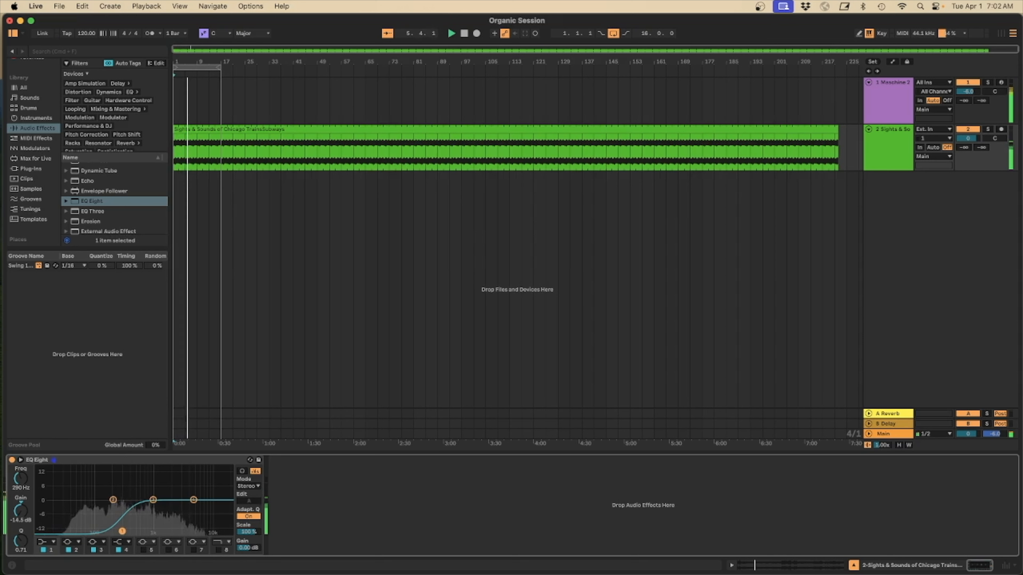
Raise the Sights & Sounds track's send to the Reverb return and select the Reverb return track
{"action": "key", "text": "Tab"}
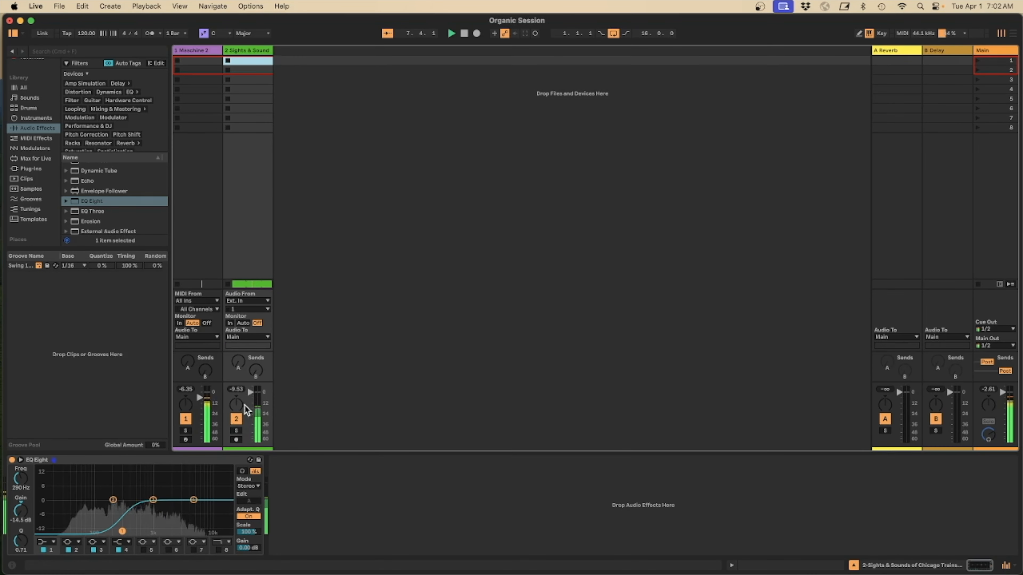
{"action": "mouse_move", "coordinate": [239, 361]}
{"action": "left_mouse_down"}
{"action": "mouse_move", "coordinate": [239, 342]}
{"action": "mouse_move", "coordinate": [258, 368]}
{"action": "mouse_move", "coordinate": [258, 351]}
{"action": "mouse_move", "coordinate": [258, 371]}
{"action": "mouse_move", "coordinate": [238, 356]}
{"action": "left_mouse_up"}
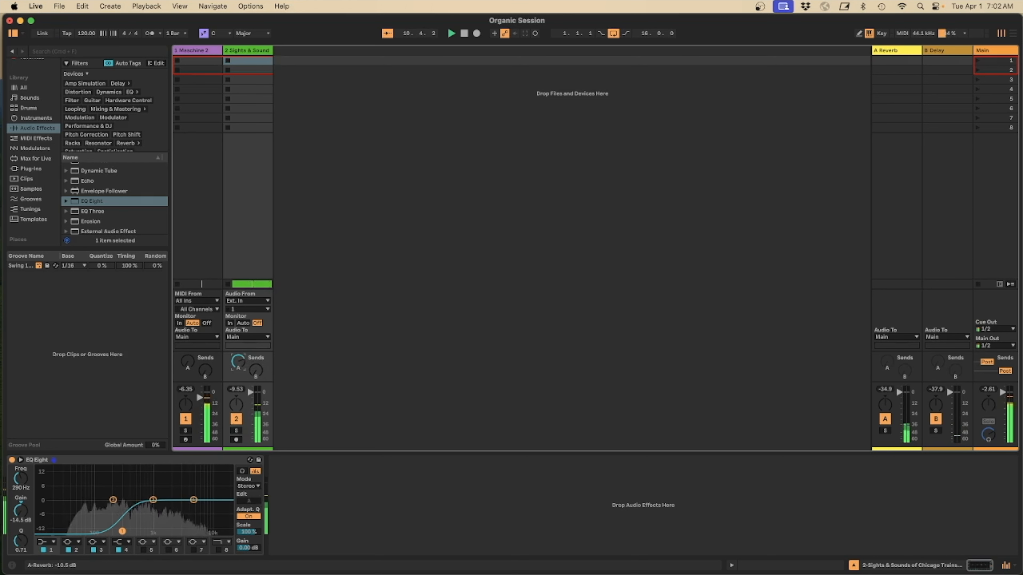
{"action": "left_click", "coordinate": [885, 430]}
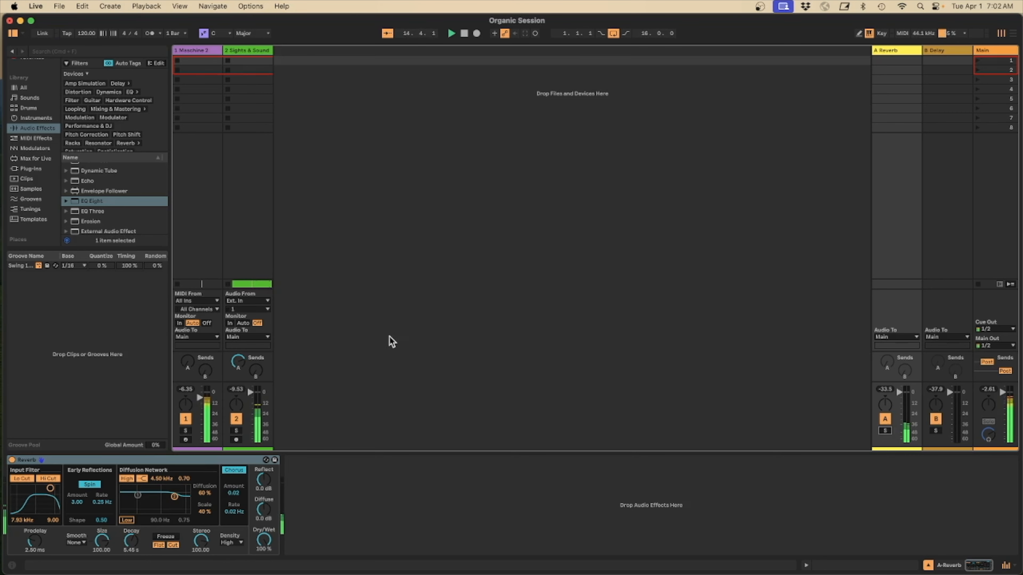
Set the Sights & Sounds track's volume to -7.5 dB
{"action": "left_click_drag", "start_coordinate": [250, 394], "coordinate": [250, 401]}
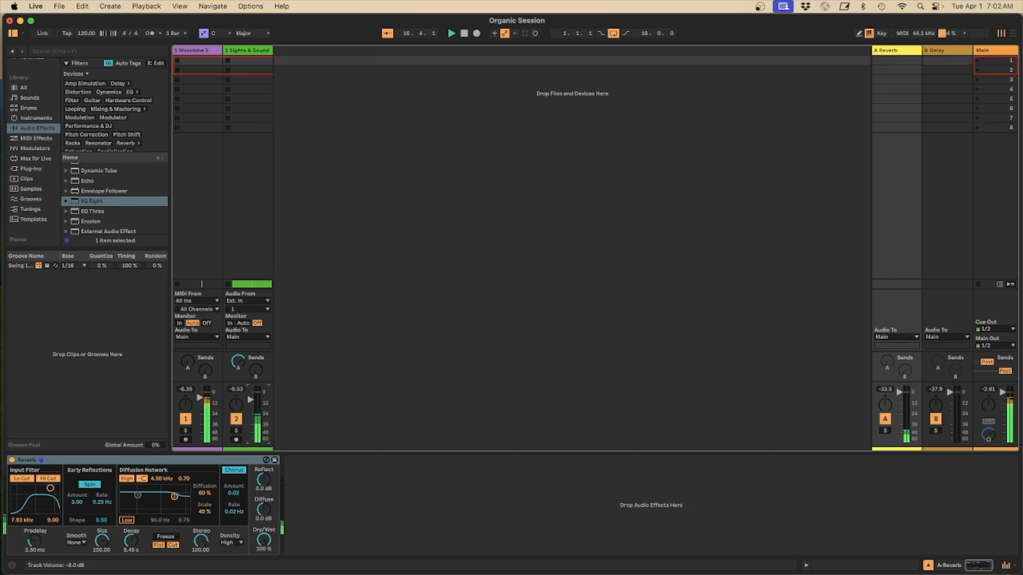
{"action": "left_click_drag", "start_coordinate": [250, 396], "coordinate": [248, 396]}
{"action": "key", "text": "Tab"}
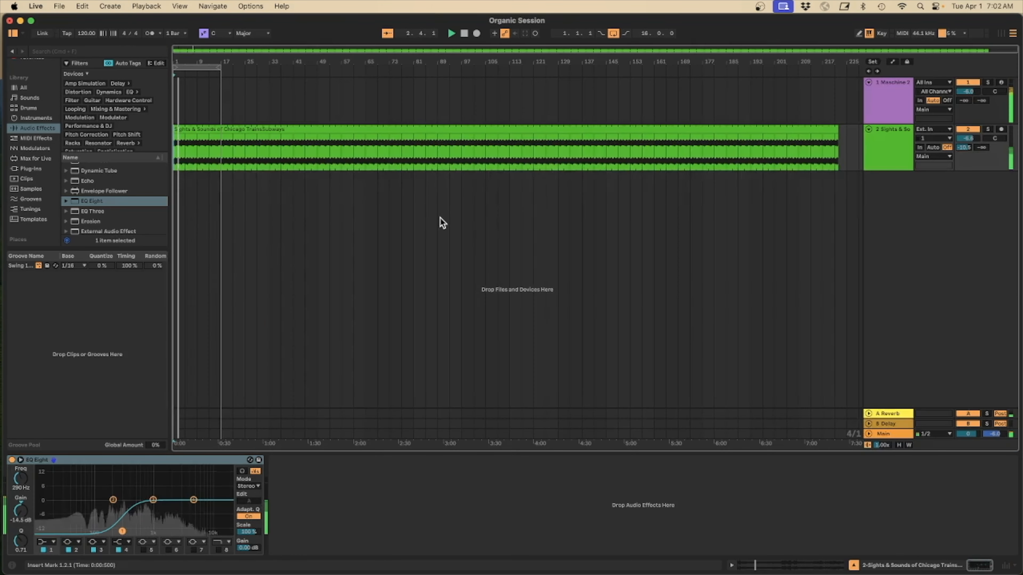
{"action": "left_click_drag", "start_coordinate": [190, 62], "coordinate": [206, 89]}
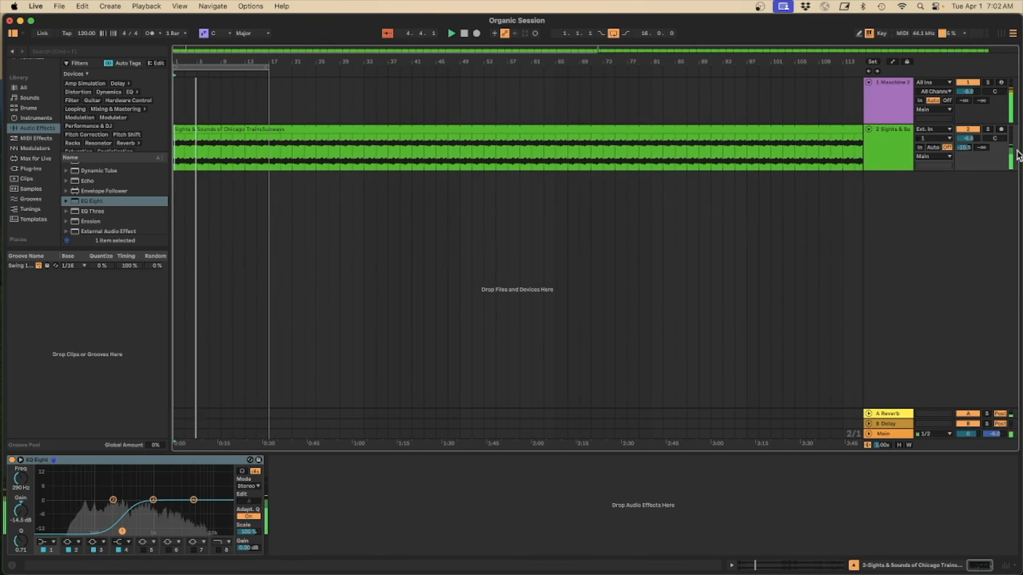
{"action": "left_click_drag", "start_coordinate": [968, 139], "coordinate": [968, 143]}
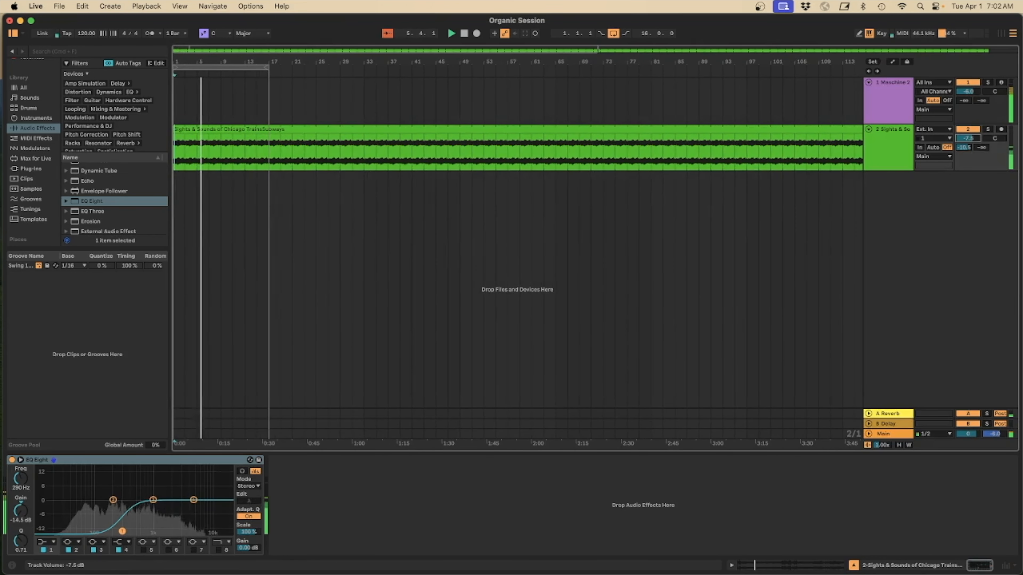